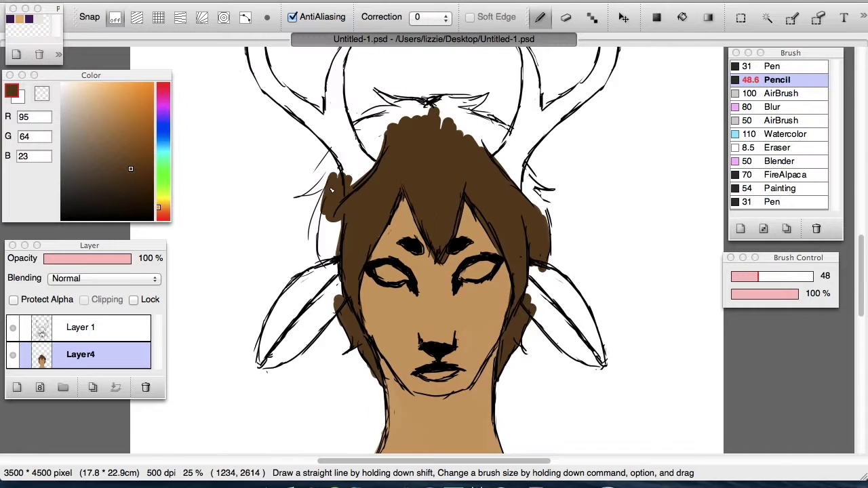
Paint the hair and side tuft around the left antler's base dark brown
mouse_move(374, 129)
mouse_down()
mouse_move(369, 163)
mouse_move(385, 119)
mouse_up()
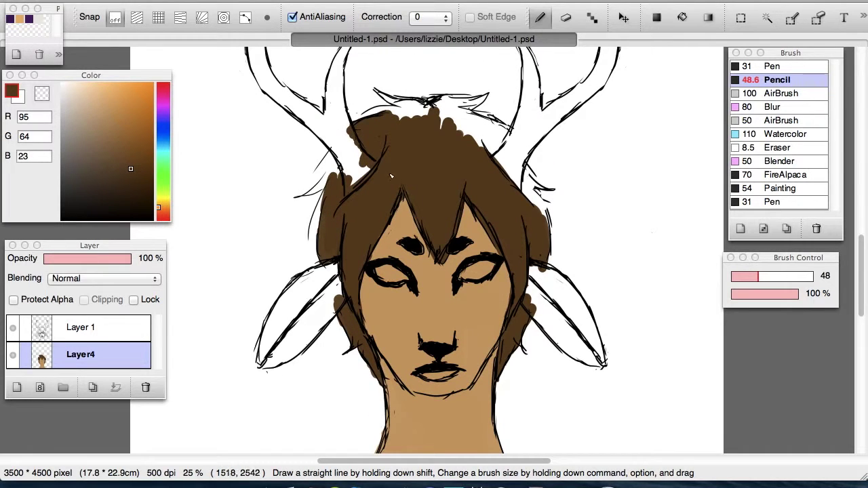
mouse_move(345, 177)
mouse_down()
mouse_move(315, 162)
mouse_move(306, 197)
mouse_move(287, 215)
mouse_up()
key(e)
key(b)
mouse_move(420, 115)
mouse_down()
mouse_move(394, 113)
mouse_move(421, 115)
mouse_up()
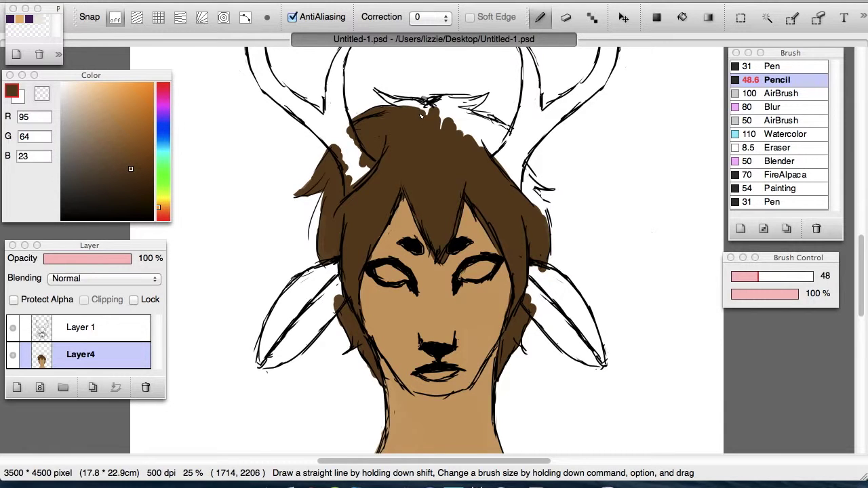
Fill in the crown of the hair and the tuft beside the right antler with the same dark brown
mouse_move(495, 138)
mouse_down()
mouse_move(464, 119)
mouse_move(502, 147)
mouse_up()
key(XF86AudioRaiseVolume)
key(XF86AudioRaiseVolume)
key(XF86AudioRaiseVolume)
key(XF86AudioRaiseVolume)
key(XF86AudioRaiseVolume)
key(XF86AudioRaiseVolume)
mouse_move(453, 105)
mouse_down()
mouse_move(435, 110)
mouse_move(479, 106)
mouse_move(455, 115)
mouse_up()
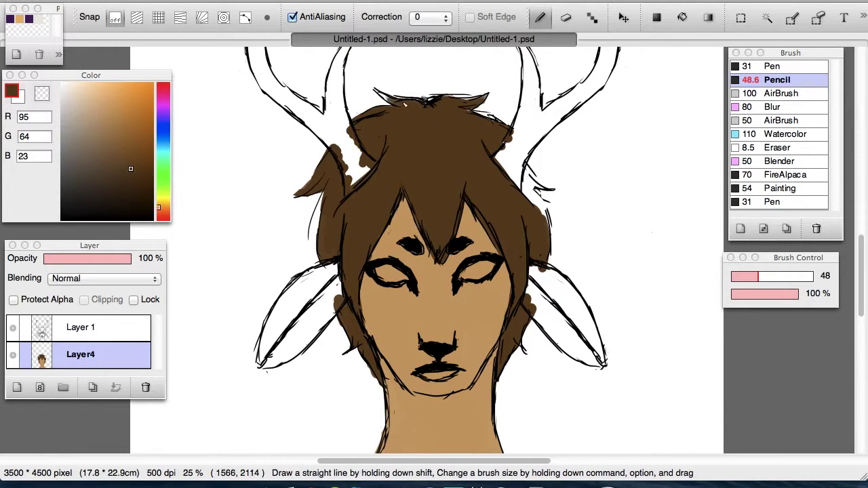
drag(515, 163, 549, 226)
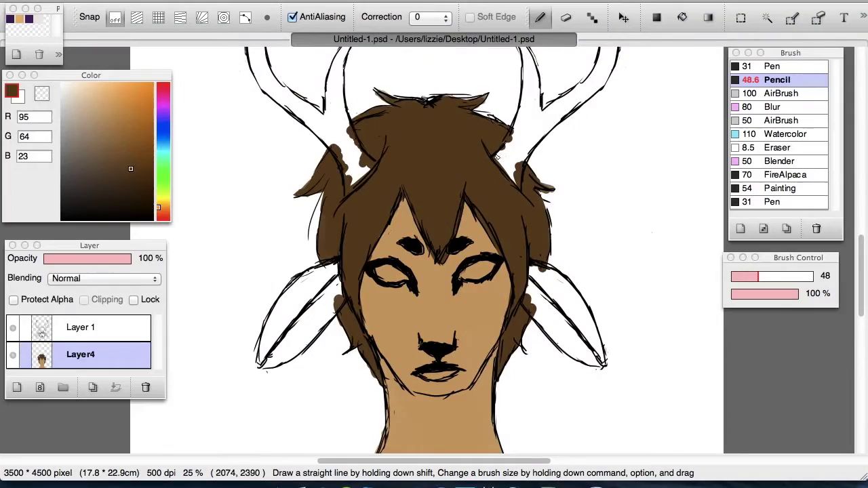
Set the colour to tan RGB 192, 154, 112 and paint the left antler's branches
click(112, 99)
click(158, 209)
click(99, 117)
mouse_move(276, 135)
mouse_down()
mouse_move(284, 116)
mouse_move(260, 203)
mouse_move(291, 268)
mouse_up()
mouse_move(349, 199)
mouse_down()
mouse_move(337, 243)
mouse_move(342, 275)
mouse_up()
key(ctrl+Up)
click(318, 147)
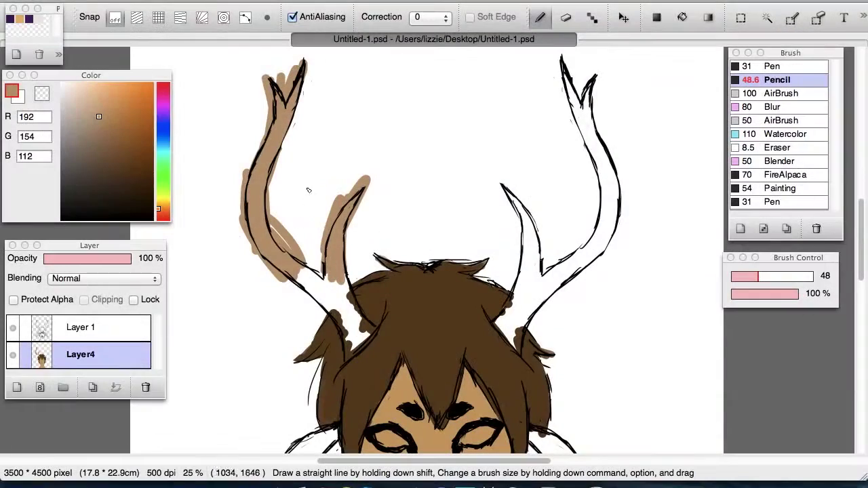
Paint the right antler tan and fill in the bases of both antlers
mouse_move(567, 61)
mouse_down()
mouse_move(587, 145)
mouse_move(607, 173)
mouse_move(603, 244)
mouse_move(546, 295)
mouse_up()
mouse_move(502, 185)
mouse_down()
mouse_move(536, 271)
mouse_move(501, 320)
mouse_up()
mouse_move(291, 275)
mouse_down()
mouse_move(327, 290)
mouse_move(351, 320)
mouse_move(352, 349)
mouse_move(348, 332)
mouse_up()
mouse_move(513, 322)
mouse_down()
mouse_move(516, 341)
mouse_move(507, 326)
mouse_up()
Erase the tan paint that spills outside the outlines of both antlers, retouching the left inner prong
key(e)
mouse_move(309, 57)
mouse_down()
mouse_move(293, 79)
mouse_move(270, 76)
mouse_move(241, 236)
mouse_move(304, 301)
mouse_up()
mouse_move(275, 207)
mouse_down()
mouse_move(292, 250)
mouse_move(338, 207)
mouse_move(367, 204)
mouse_move(370, 178)
mouse_up()
key(b)
drag(343, 234, 358, 198)
key(e)
mouse_move(508, 184)
mouse_down()
mouse_move(551, 253)
mouse_move(508, 208)
mouse_up()
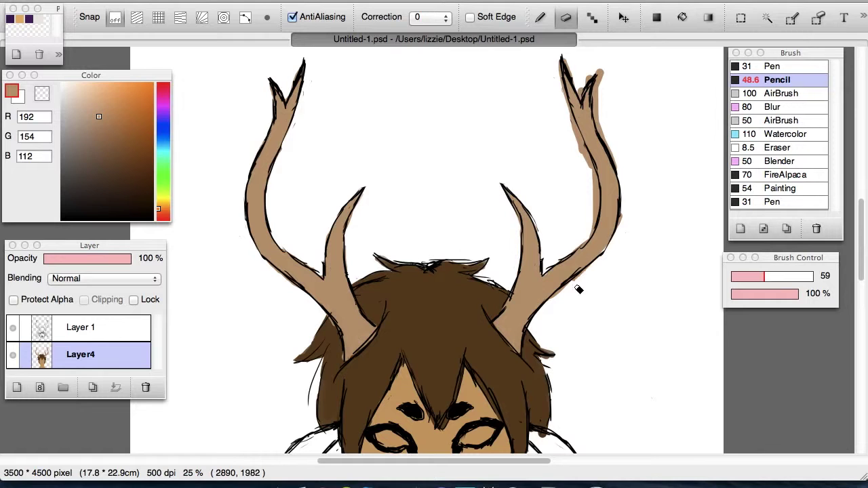
drag(592, 187, 596, 204)
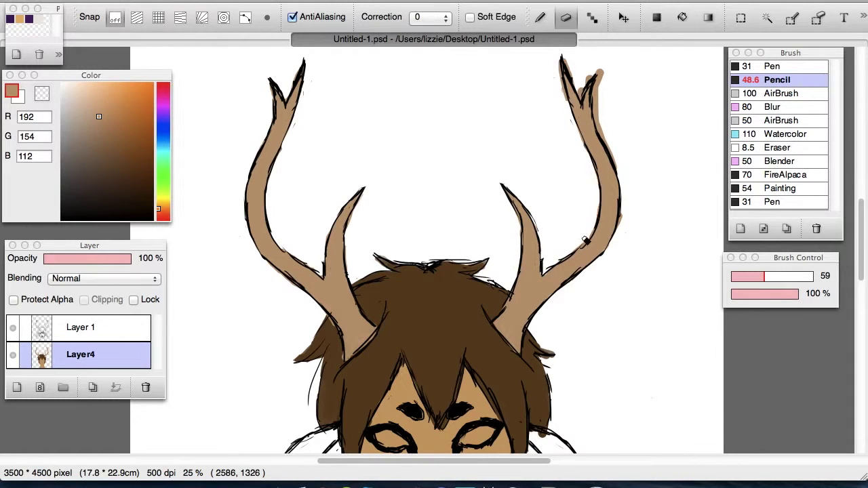
drag(574, 80, 566, 59)
drag(598, 72, 620, 169)
key(super+minus)
drag(862, 217, 862, 237)
key(Down)
key(Down)
key(Down)
key(Down)
click(741, 17)
drag(558, 55, 313, 388)
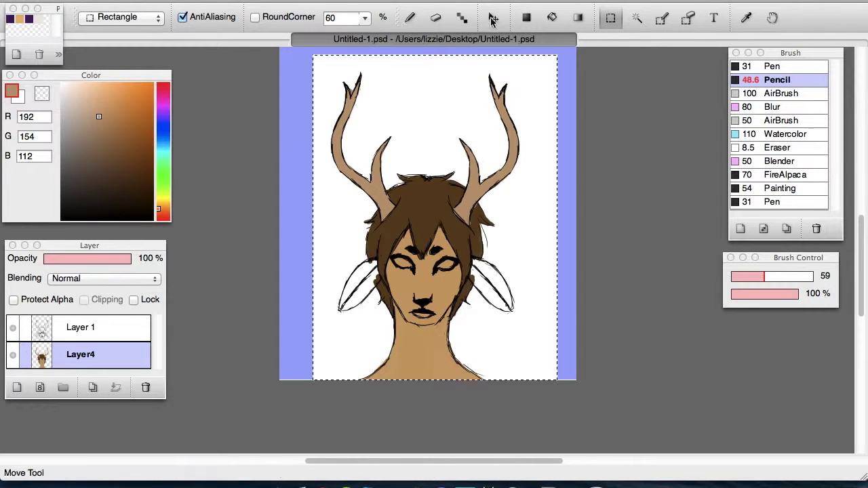
click(488, 17)
key(super+t)
key(Escape)
click(122, 334)
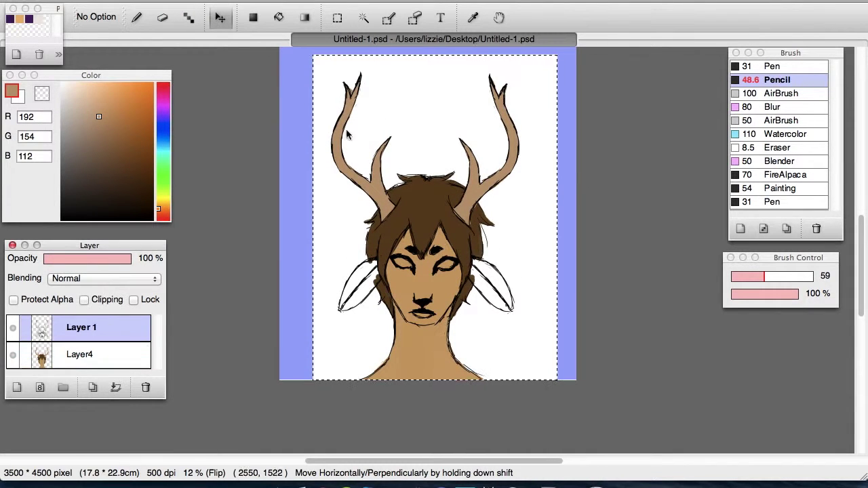
key(h)
key(super+d)
key(m)
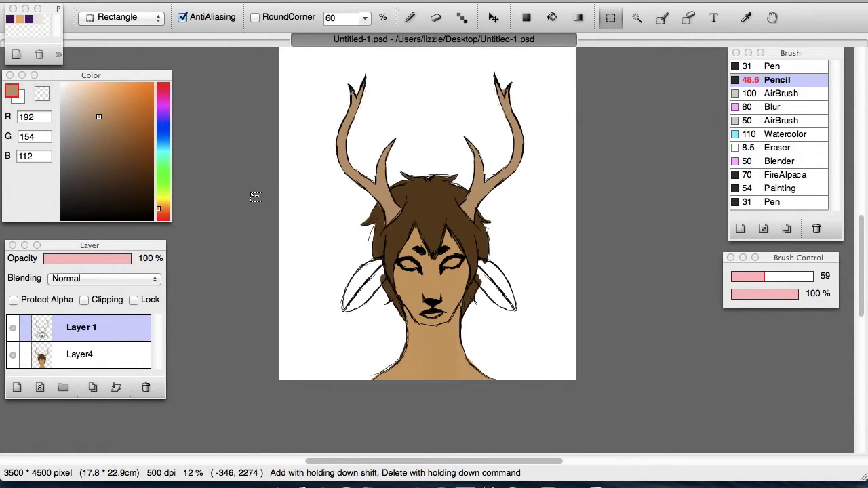
Set the painting colour to light tan RGB 210, 176, 140
key(Up)
key(Up)
key(Up)
key(Up)
key(Down)
key(Down)
key(Down)
click(92, 107)
drag(862, 267, 861, 250)
Try to fill both antlers with the light tan on Layer 1 and brush over their bases
click(552, 17)
click(555, 184)
click(360, 227)
scroll(360, 227, up, 2)
key(b)
mouse_move(310, 279)
mouse_down()
mouse_move(330, 331)
mouse_move(342, 288)
mouse_up()
drag(563, 271, 525, 300)
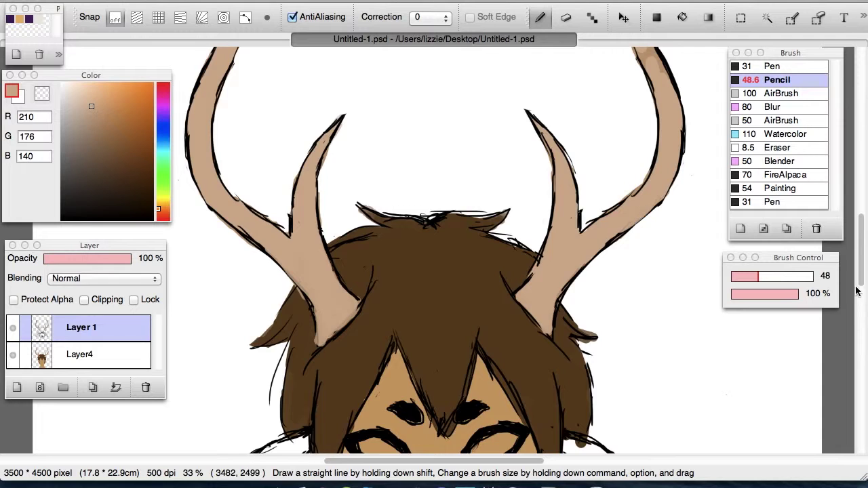
scroll(856, 290, up, 5)
Fill both antlers with the light tan on Layer4 and brush over the darker patches left at the base
click(13, 355)
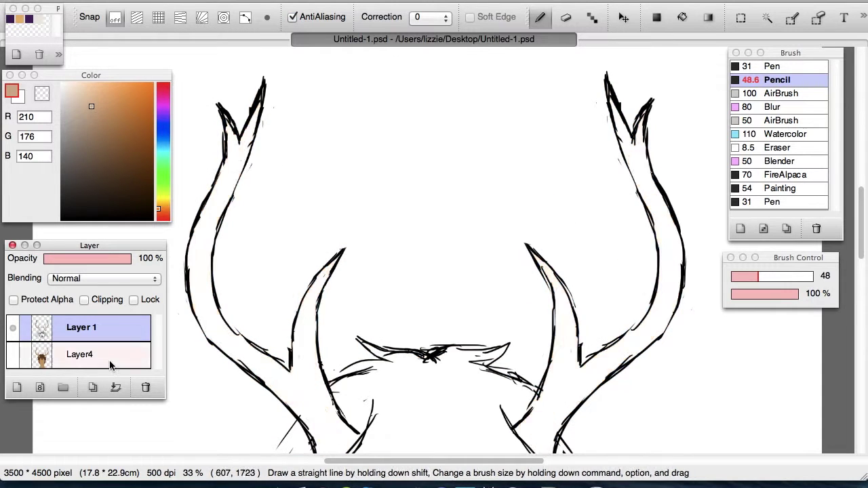
click(110, 367)
click(13, 355)
click(683, 17)
click(673, 276)
click(299, 385)
click(309, 406)
click(565, 413)
click(644, 162)
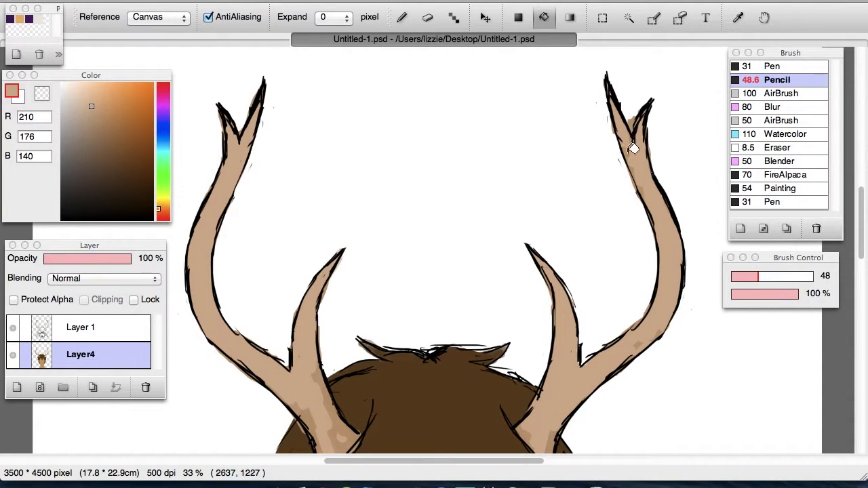
key(b)
scroll(475, 204, down, 3)
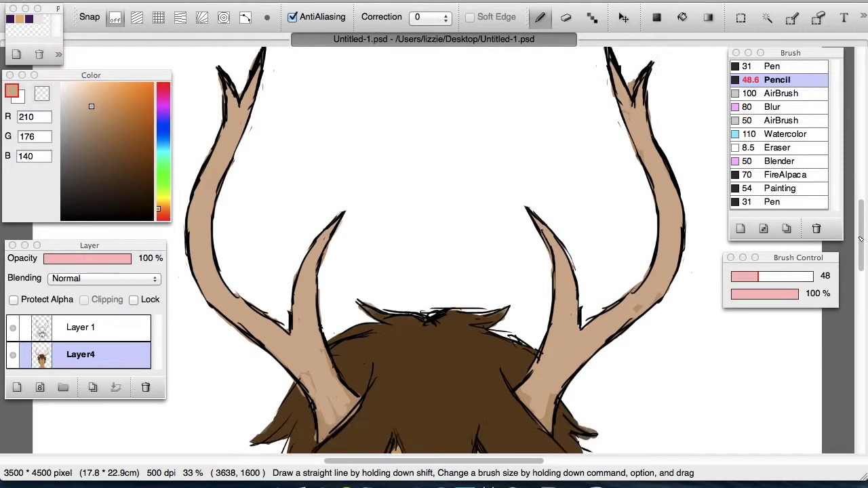
mouse_move(313, 373)
mouse_down()
mouse_move(332, 407)
mouse_move(327, 417)
mouse_up()
Erase the stray sketch marks beside the upper antlers on Layer 1
drag(861, 243, 860, 232)
key(e)
click(95, 328)
drag(252, 161, 251, 170)
drag(608, 120, 619, 162)
Sample the hair's dark brown and touch up the hair beside the left antler's base on Layer4
click(95, 355)
drag(859, 263, 859, 277)
key(i)
click(453, 336)
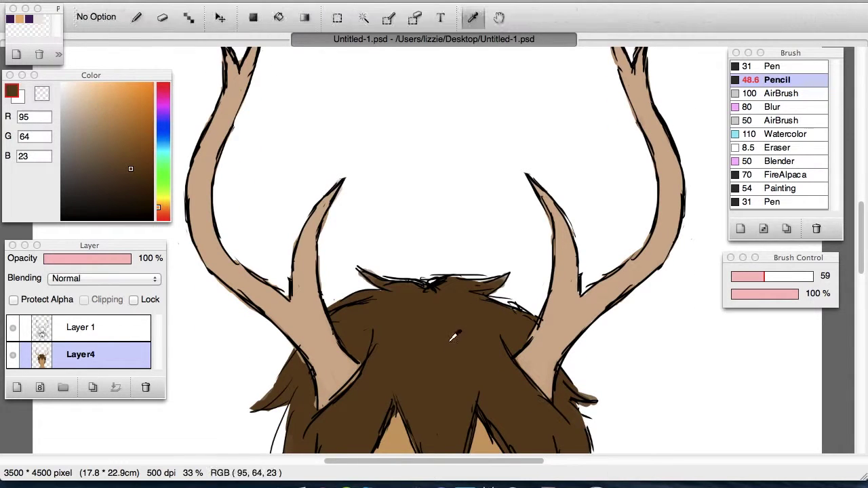
key(b)
drag(314, 395, 316, 407)
drag(297, 351, 305, 364)
Set the painting colour to medium brown RGB 130, 88, 32 and undo the test stroke on the hair
key(super+minus)
scroll(580, 332, down, 4)
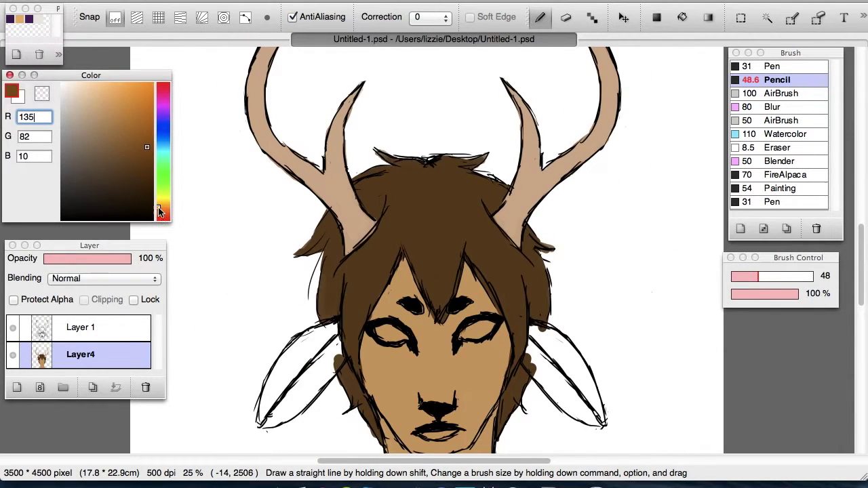
click(131, 150)
drag(385, 241, 372, 282)
key(super+z)
Paint the outer part of both ears medium brown
drag(312, 346, 324, 335)
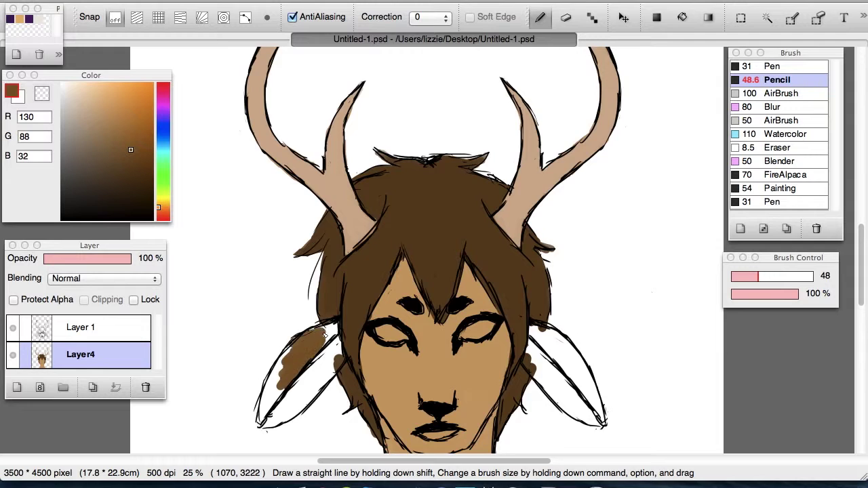
key(super+plus)
drag(520, 462, 481, 463)
drag(861, 264, 861, 303)
mouse_move(388, 182)
mouse_down()
mouse_move(401, 173)
mouse_move(397, 196)
mouse_up()
drag(317, 221, 288, 312)
drag(278, 282, 262, 358)
scroll(374, 357, right, 8)
mouse_move(512, 175)
mouse_down()
mouse_move(533, 178)
mouse_move(580, 261)
mouse_move(560, 200)
mouse_move(631, 302)
mouse_move(648, 367)
mouse_up()
Set the colour to cream RGB 227, 203, 171 and paint the inside of both ears
drag(78, 103, 83, 97)
mouse_move(513, 243)
mouse_down()
mouse_move(594, 320)
mouse_move(504, 245)
mouse_move(507, 214)
mouse_move(583, 343)
mouse_move(634, 366)
mouse_up()
key(h)
mouse_move(366, 230)
mouse_down()
mouse_move(319, 299)
mouse_move(372, 199)
mouse_up()
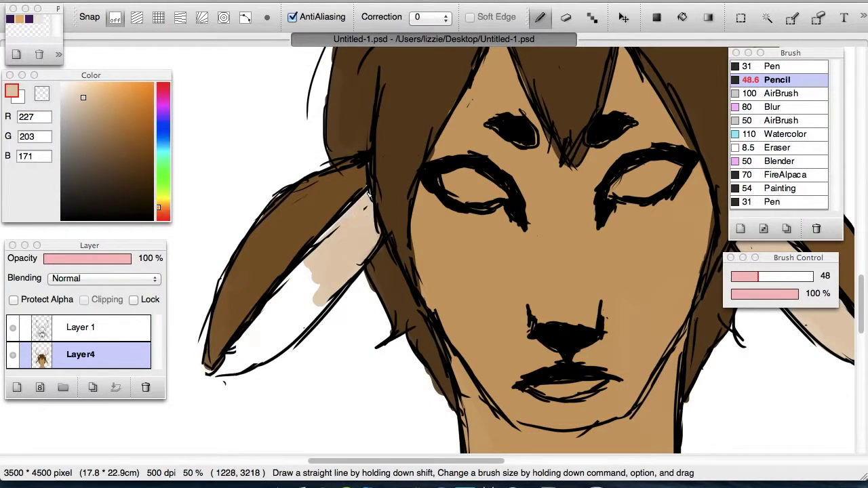
mouse_move(325, 290)
mouse_down()
mouse_move(305, 324)
mouse_move(234, 360)
mouse_up()
Choose a lighter cream and paint it over the inside of both ears
key(super+minus)
key(super+minus)
key(super+minus)
drag(862, 325, 861, 308)
key(super+plus)
key(super+plus)
key(super+plus)
click(74, 89)
drag(375, 161, 234, 317)
drag(432, 462, 497, 462)
mouse_move(471, 160)
mouse_down()
mouse_move(510, 246)
mouse_move(473, 197)
mouse_up()
alt+click(457, 132)
Add a new layer above Layer 1 and make it a clipping layer
key(super+minus)
key(super+minus)
key(super+minus)
drag(862, 280, 863, 274)
click(95, 329)
click(17, 387)
click(84, 299)
Recolour the fringe and eyebrow lines with darker brown RGB 64, 43, 14, using the Pen brush at size 68
alt+click(393, 202)
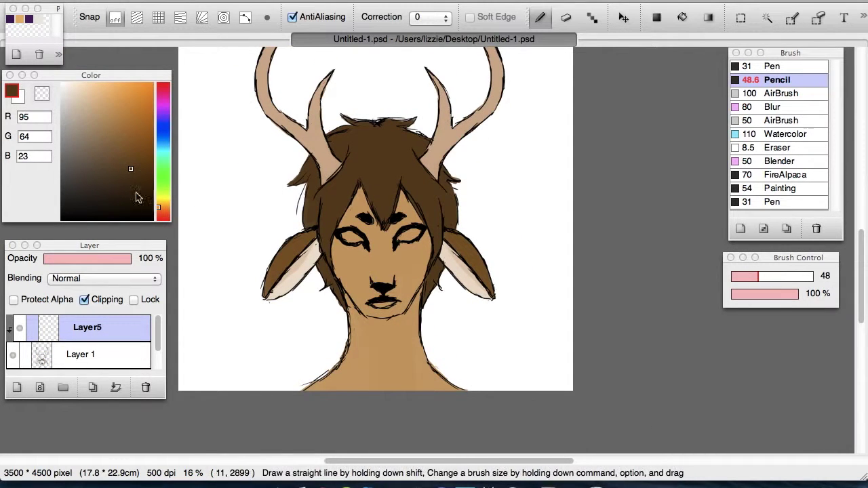
click(133, 186)
drag(359, 186, 365, 200)
click(773, 68)
click(770, 276)
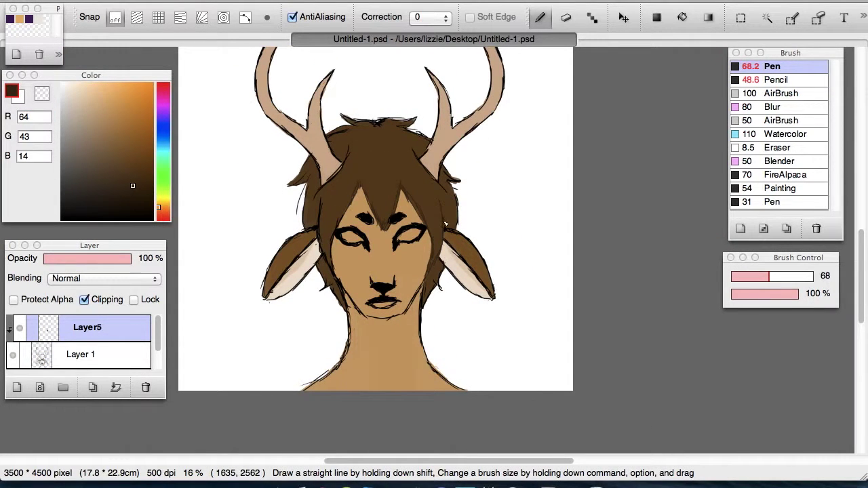
key(super+plus)
key(super+plus)
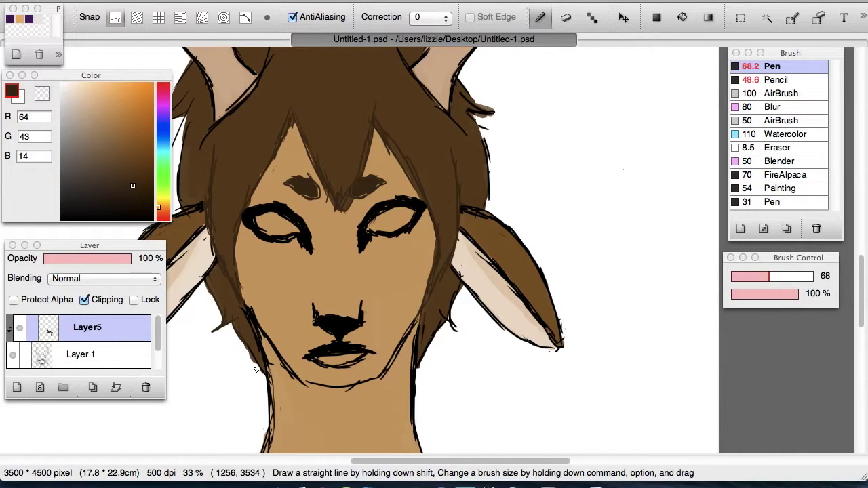
Switch to Skype, write a personal message in the group chat, and return to the drawing
click(345, 482)
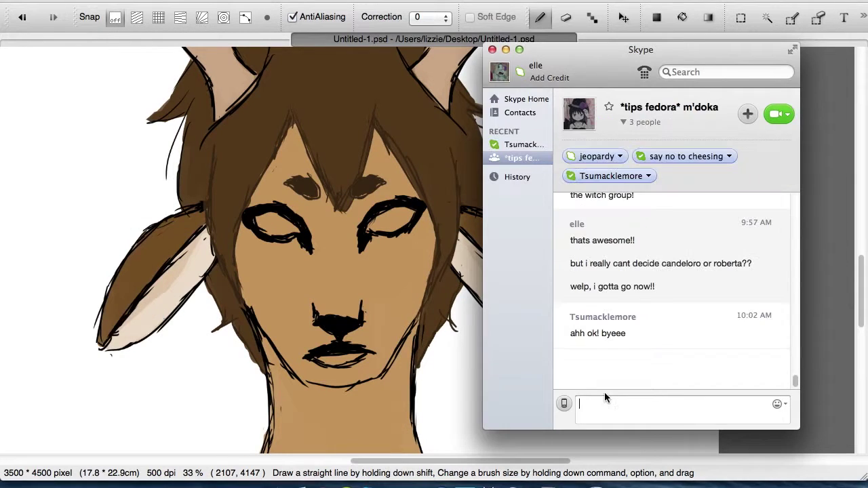
text(pe person has a cruch)
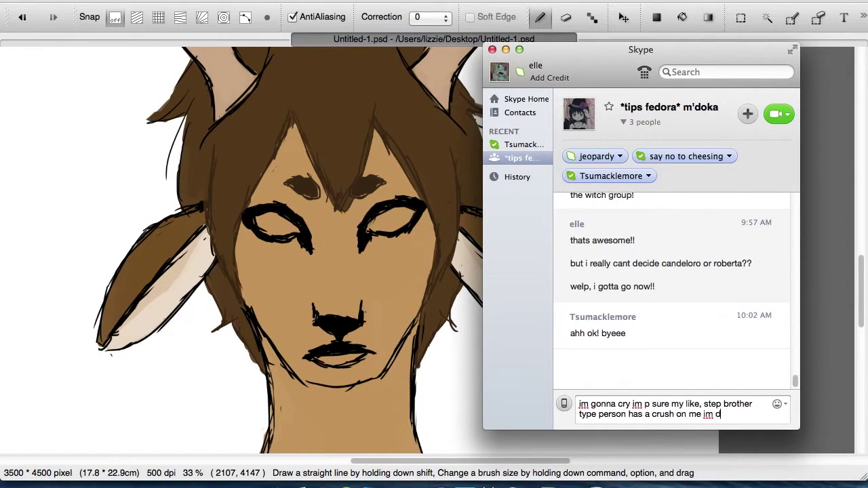
click(836, 360)
Recolour the remaining side and crown hair outlines dark brown on Layer5, and erase the stray lines above the crown on Layer 1
scroll(434, 272, up, 4)
drag(273, 124, 183, 292)
scroll(225, 201, up, 1)
click(82, 355)
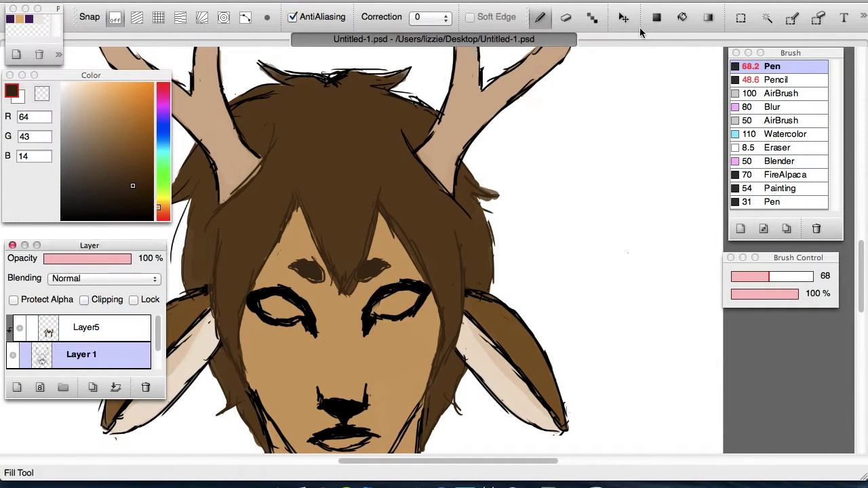
scroll(475, 203, left, 3)
click(87, 327)
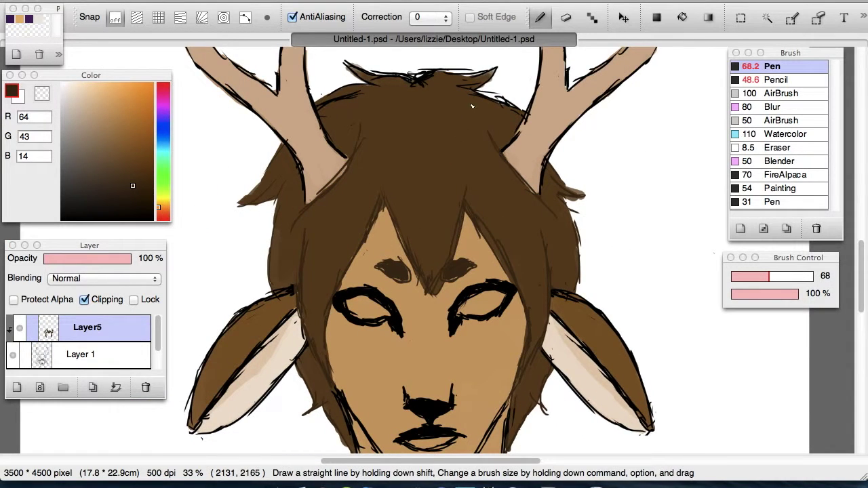
drag(472, 106, 342, 69)
key(e)
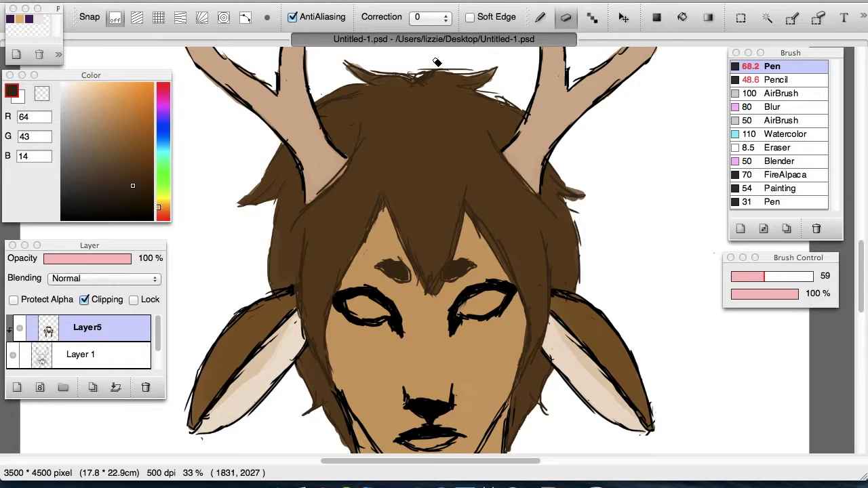
click(82, 355)
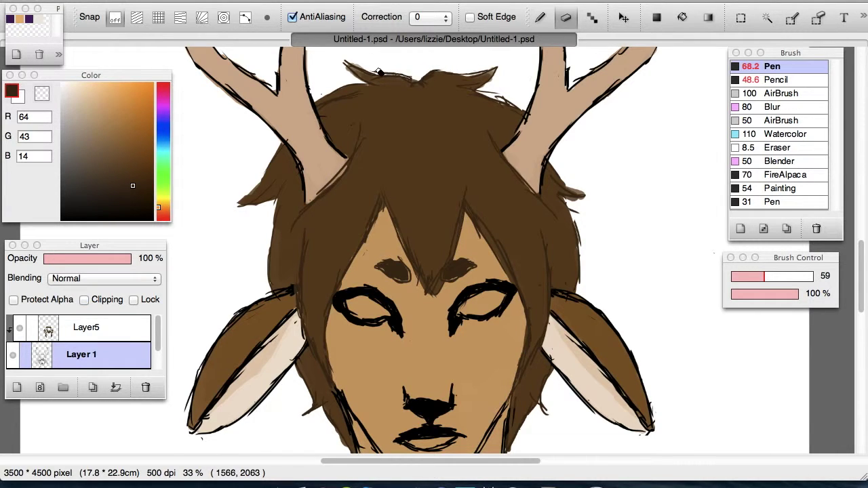
Recolour the lower antler outlines on Layer5 with tan RGB 185, 148, 108, using the Pen brush at size 68
key(i)
click(332, 179)
click(99, 120)
key(b)
click(124, 332)
mouse_move(255, 112)
mouse_down()
mouse_move(198, 67)
mouse_move(298, 158)
mouse_up()
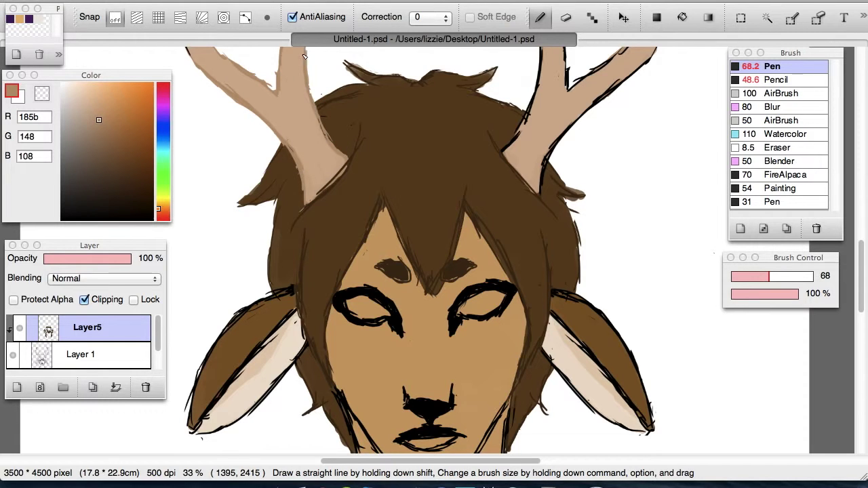
mouse_move(525, 123)
mouse_down()
mouse_move(628, 50)
mouse_move(562, 136)
mouse_up()
drag(569, 122, 541, 195)
Recolour the remaining outlines of the antler branches and bases with the same tan
drag(861, 298, 861, 262)
mouse_move(565, 237)
mouse_down()
mouse_move(588, 232)
mouse_move(568, 190)
mouse_up()
drag(355, 164, 328, 229)
drag(353, 165, 310, 225)
key(super+minus)
drag(312, 83, 275, 205)
mouse_move(279, 78)
mouse_down()
mouse_move(267, 153)
mouse_move(267, 237)
mouse_up()
mouse_move(593, 133)
mouse_down()
mouse_move(607, 176)
mouse_move(574, 77)
mouse_up()
Recolour the outer ear outlines with brown RGB 107, 72, 24 and the inner ear lines with beige RGB 218, 194, 161
scroll(861, 230, down, 5)
alt+click(344, 209)
mouse_move(266, 308)
mouse_down()
mouse_move(344, 234)
mouse_move(348, 216)
mouse_up()
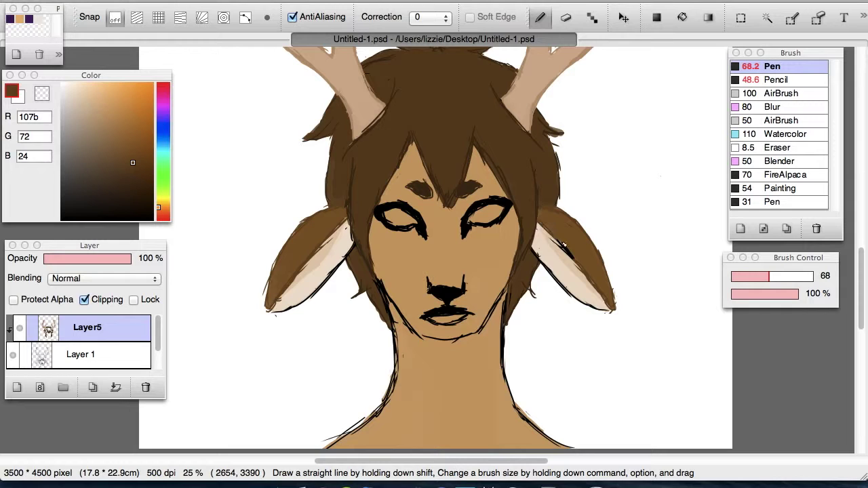
alt+click(311, 299)
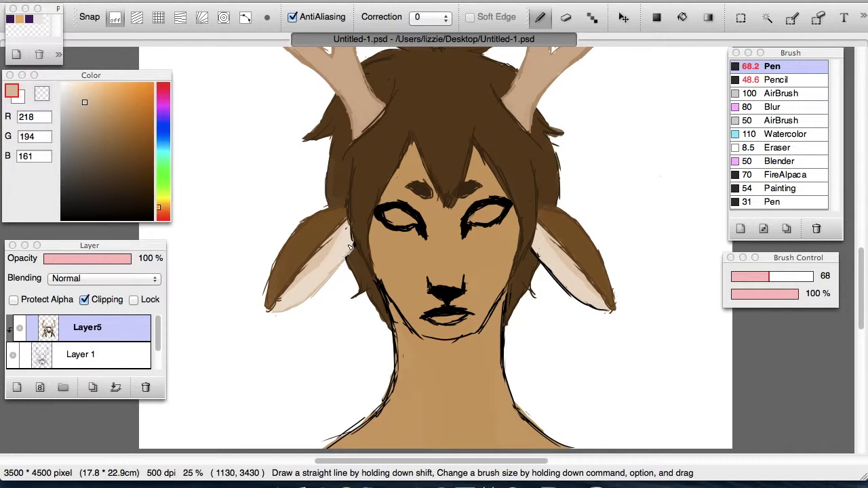
drag(556, 278, 579, 304)
Recolour the jaw, neck, shoulder, nose-side and lower lip lines with darker skin tone RGB 170, 132, 79
alt+click(414, 298)
click(111, 129)
drag(399, 388, 326, 447)
mouse_move(398, 375)
mouse_down()
mouse_move(377, 286)
mouse_move(465, 334)
mouse_move(573, 446)
mouse_up()
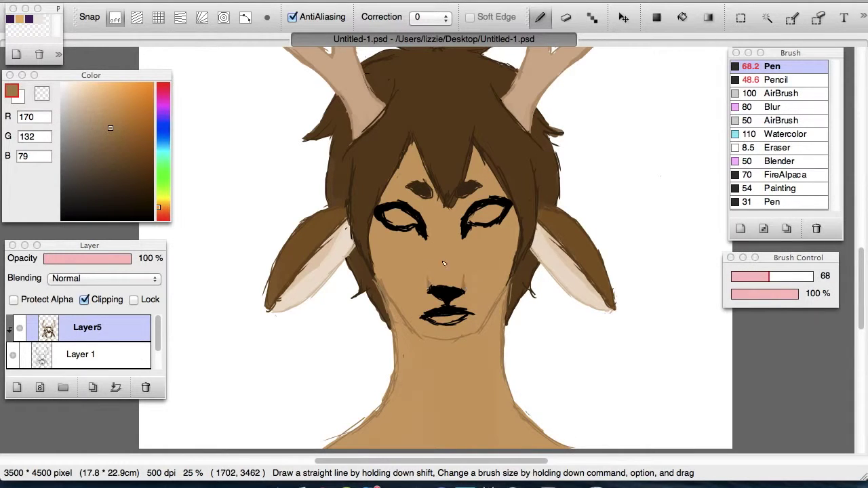
drag(436, 326, 421, 319)
Recolour the eye outlines with dark brown RGB 48, 29, 4 and the nose and mouth with RGB 30, 18, 2
drag(143, 177, 145, 195)
mouse_move(498, 222)
mouse_down()
mouse_move(472, 229)
mouse_move(397, 210)
mouse_up()
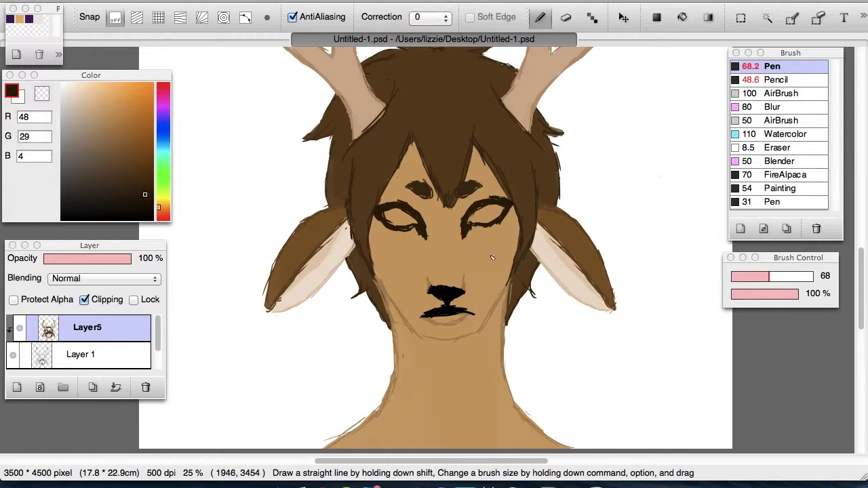
key(super+minus)
key(super+minus)
drag(861, 281, 862, 272)
click(145, 205)
key(super+plus)
key(super+plus)
key(super+plus)
drag(426, 425, 490, 426)
drag(453, 410, 466, 393)
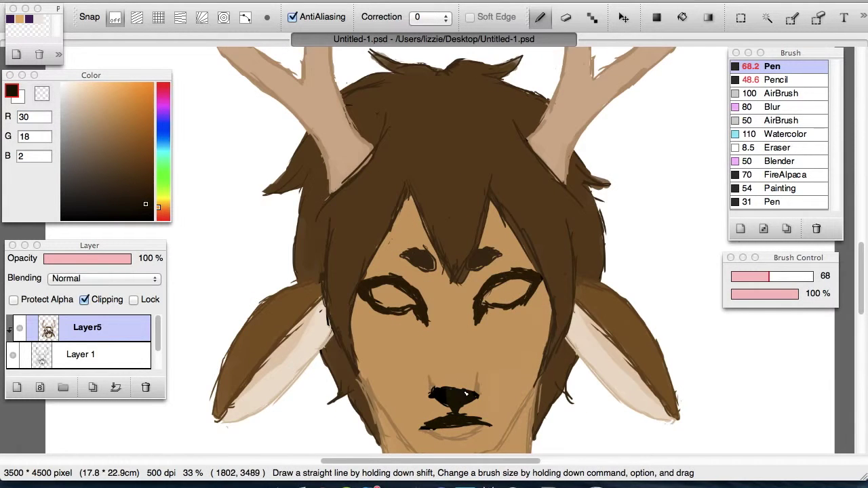
Merge the line art and colour layers into a single layer and choose the Pencil brush
click(116, 388)
key(super+minus)
key(super+minus)
click(777, 79)
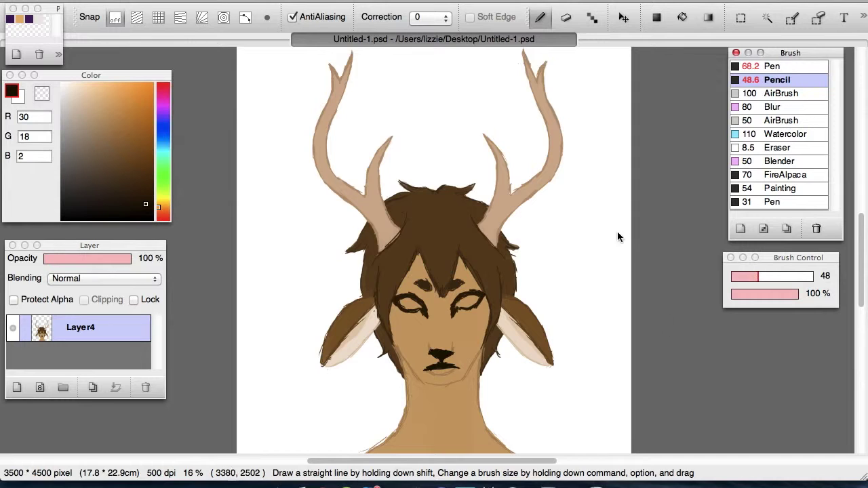
click(620, 237)
Start shading the neck under the chin with RGB 189, 145, 85, using the Pencil brush at size 90
key(super+plus)
scroll(668, 242, down, 5)
alt+click(459, 331)
click(112, 118)
drag(456, 325, 484, 307)
click(781, 276)
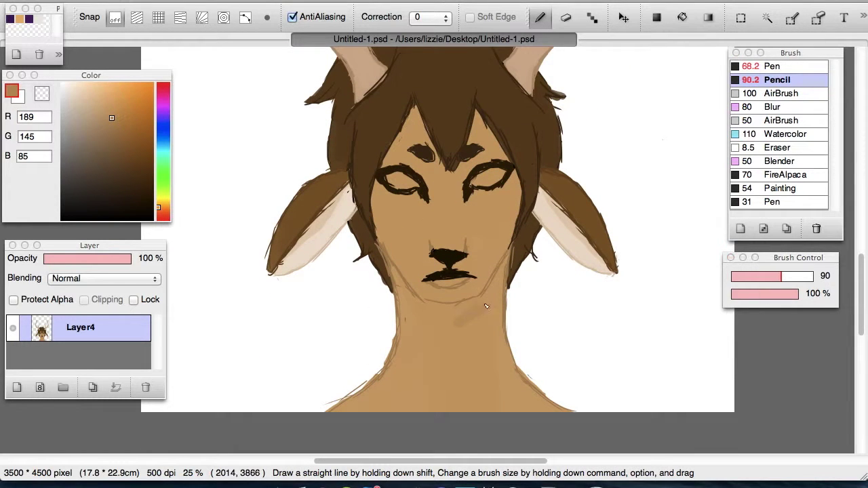
Switch to Skype, send the messages "I KNOW ITS TERRIBLE I WANT TO CRY" and "AND HE HOVERS" in the group chat, and return to the drawing
key(ctrl+Up)
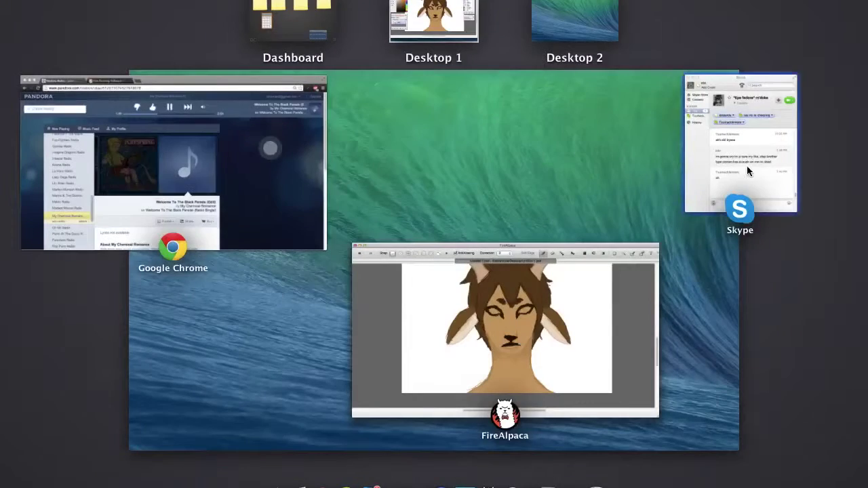
click(747, 166)
text(S TERRIBLE I WANT TO CRY)
key(Return)
text(AND HE HOVERS)
key(Return)
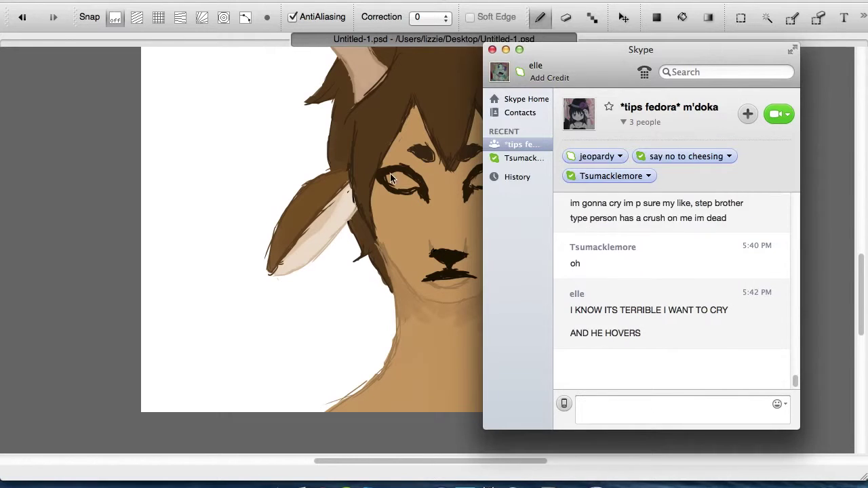
key(super+Tab)
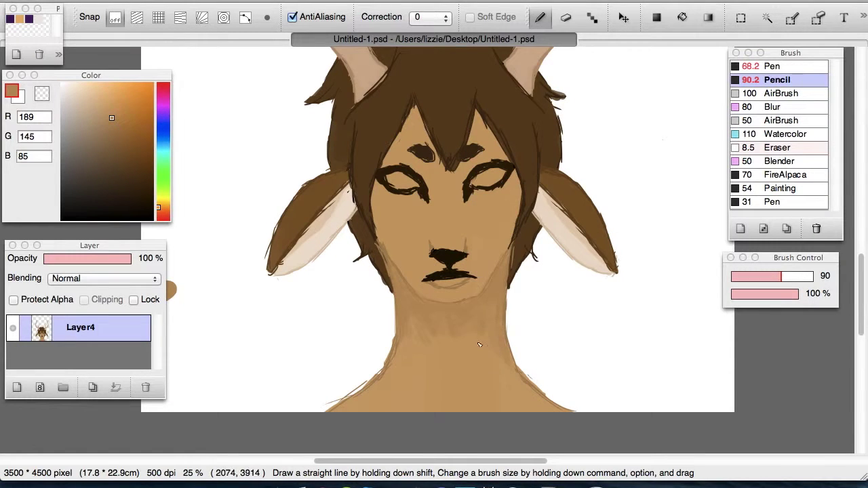
Erase the stray shoulder lines and deepen the neck shadow with sampled skin tones RGB 193, 149, 89 and 172, 131, 76
alt+click(468, 401)
key(e)
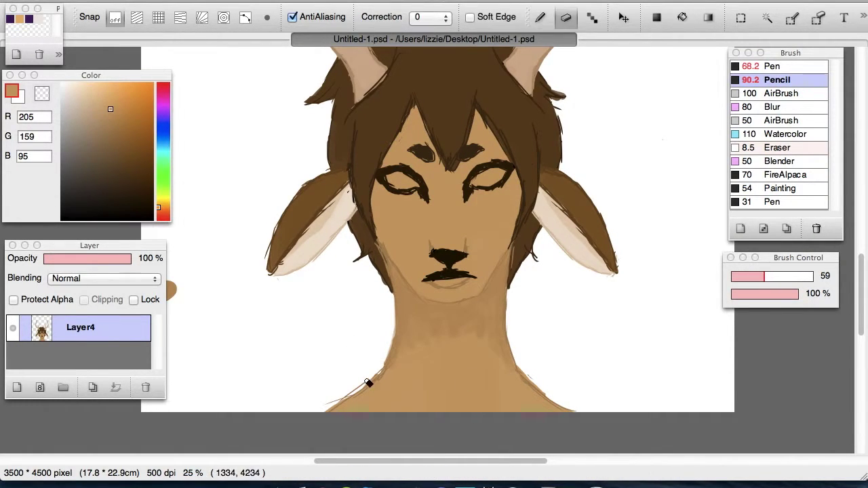
key(b)
alt+click(499, 273)
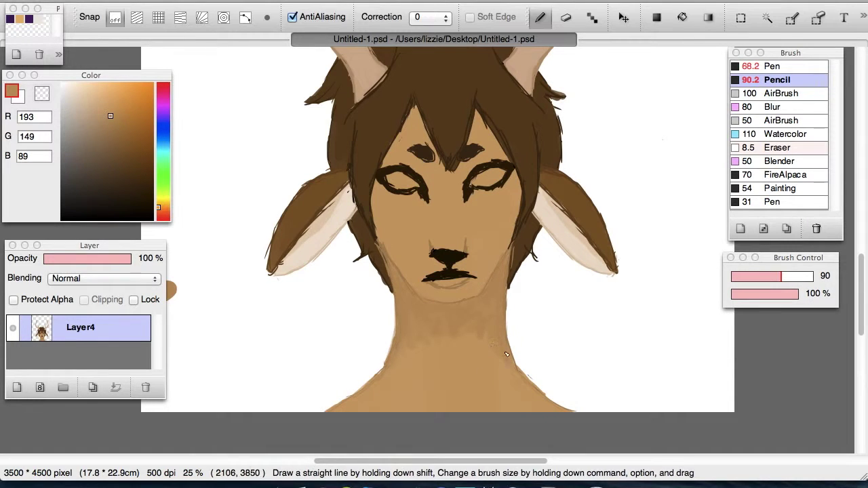
alt+click(499, 287)
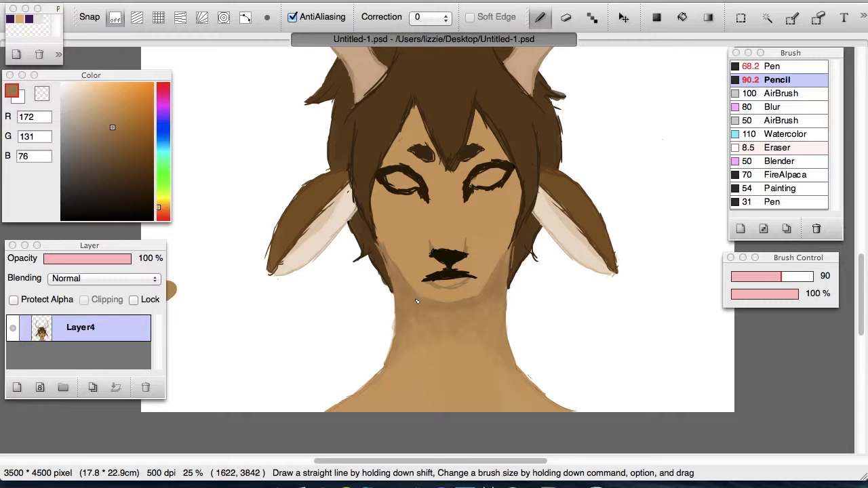
Shade the cheeks, forehead and sides of the nose with sampled skin tones RGB 191, 146, 85 and 180, 138, 79
alt+click(414, 353)
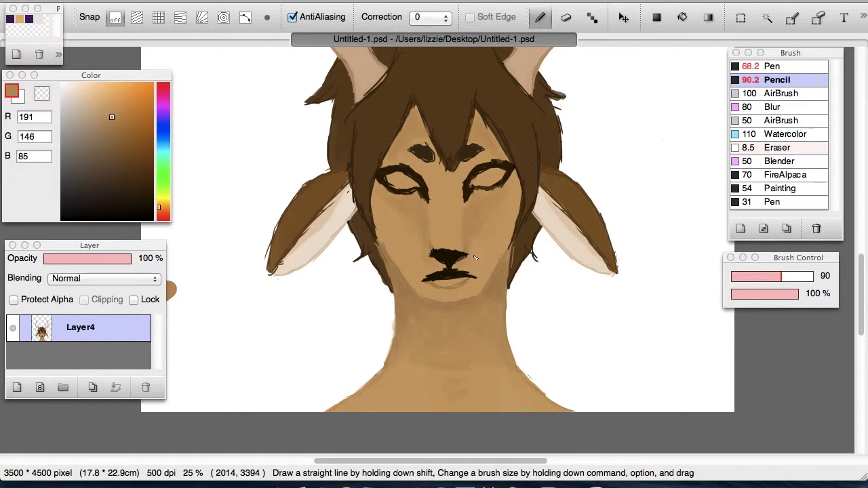
alt+click(471, 212)
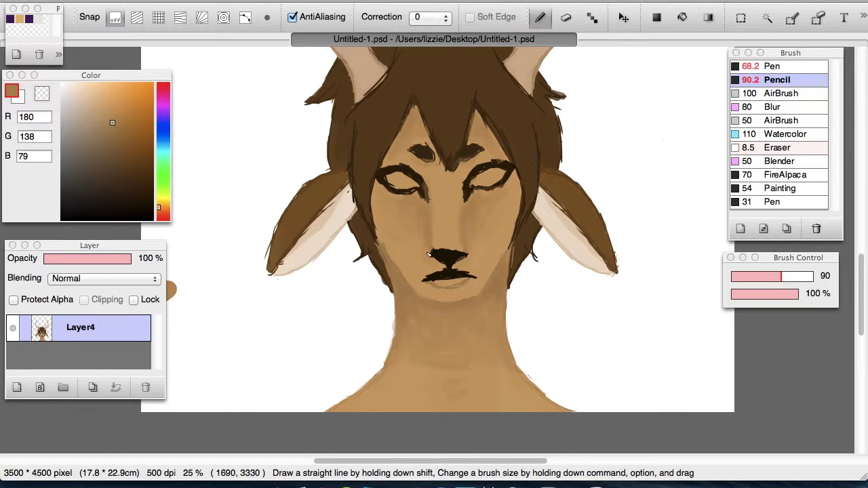
alt+click(498, 249)
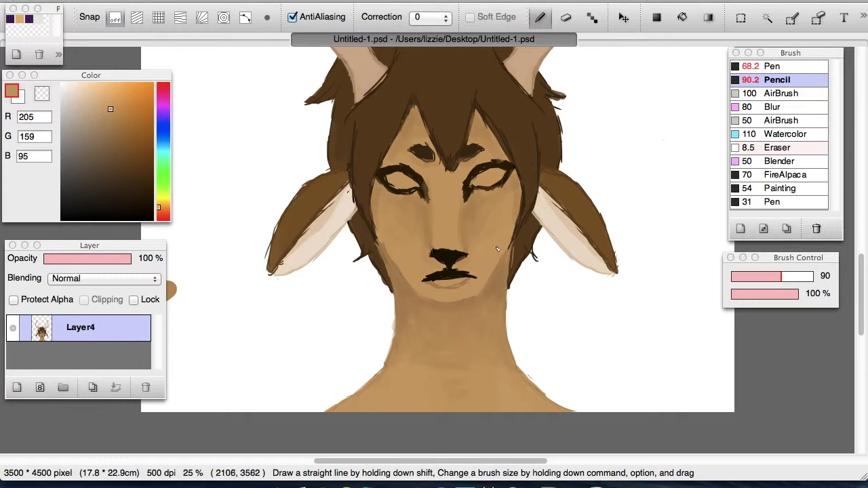
Blend the jaw lines and neck shadow with sampled skin tones, and pick up light tone RGB 217, 174, 114 for highlights
alt+click(422, 277)
alt+click(421, 300)
alt+click(496, 303)
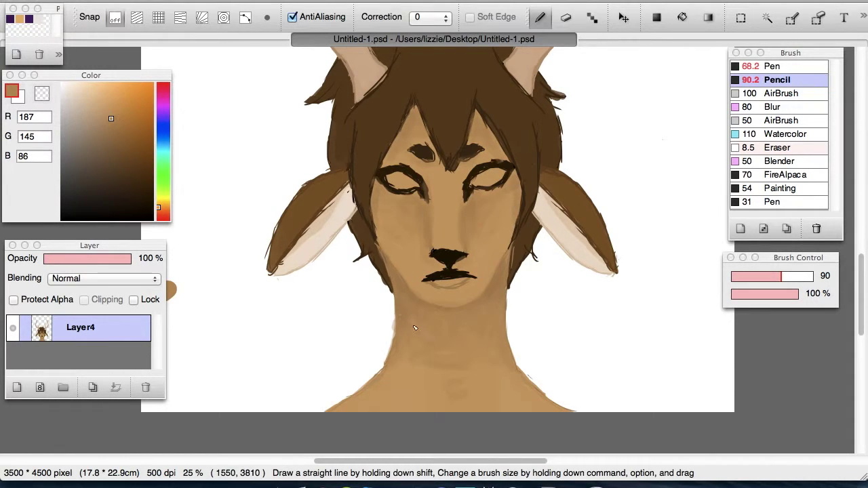
alt+click(434, 194)
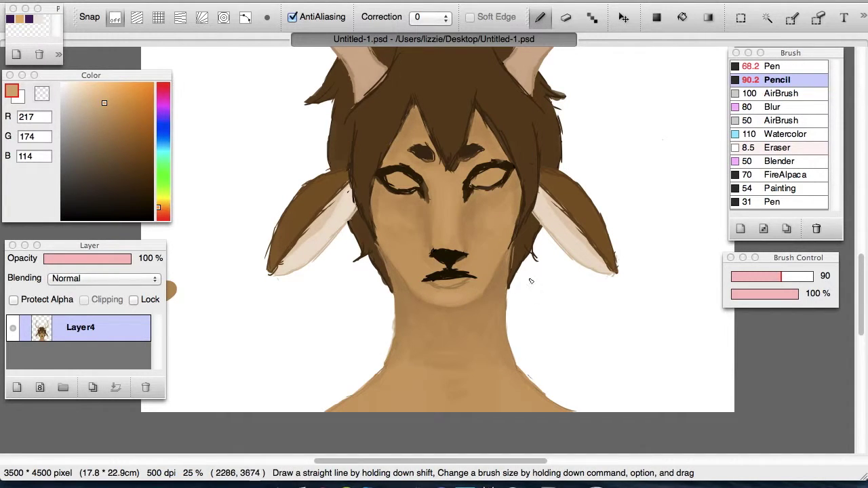
Fill out and round the nose with RGB 30, 18, 2, using the Pencil brush at size 31
key(super+plus)
key(super+plus)
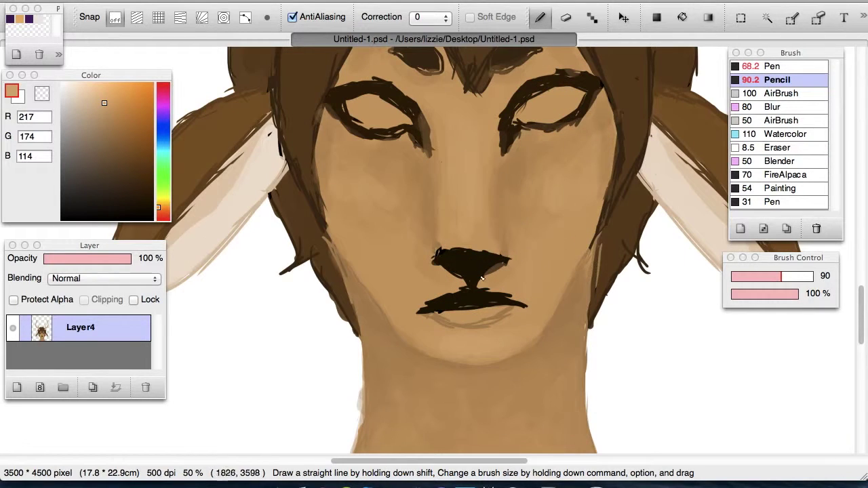
alt+click(475, 263)
click(748, 277)
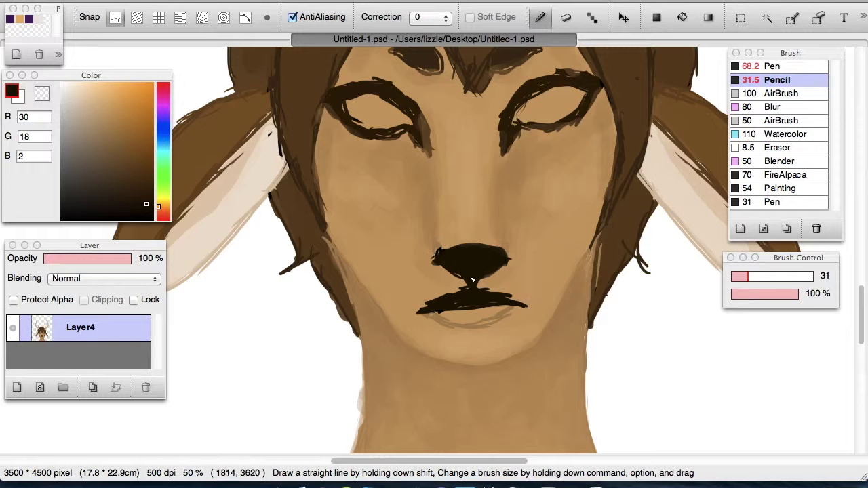
Clean up the edges of the nose and mouth on the rotated canvas with the Pencil brush at size 20
key(Right)
click(742, 276)
key(super+alt+Right)
key(super+alt+Right)
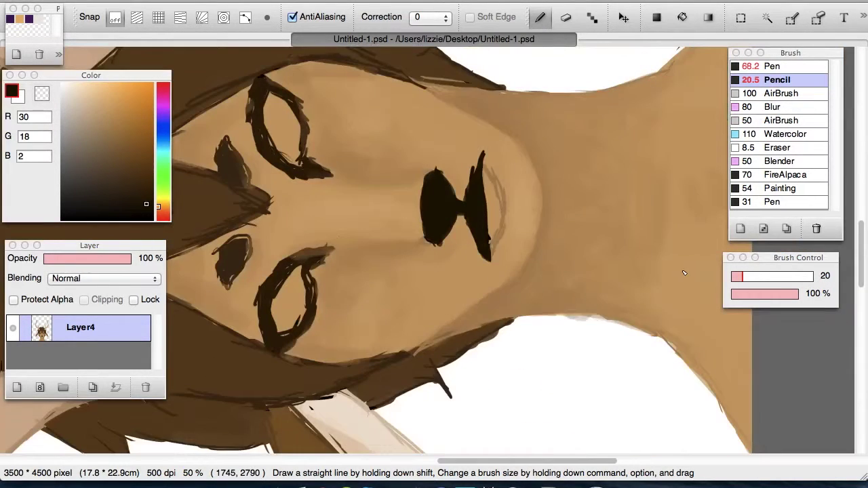
key(Right)
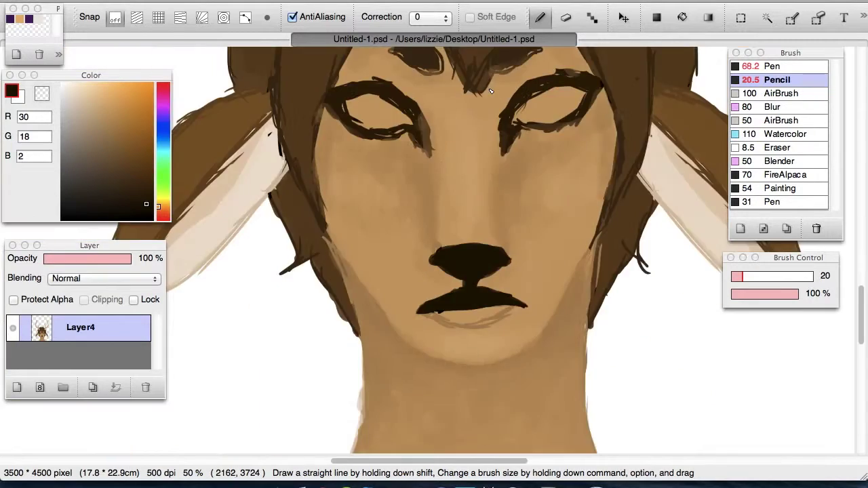
Paint the lower lip reddish brown, RGB 170, 100, 79, with the Pencil brush at size 20
key(super+Down)
key(super+Down)
key(super+Down)
key(super+Down)
key(super+Up)
key(super+Up)
key(super+Up)
key(super+Up)
key(super+Up)
key(i)
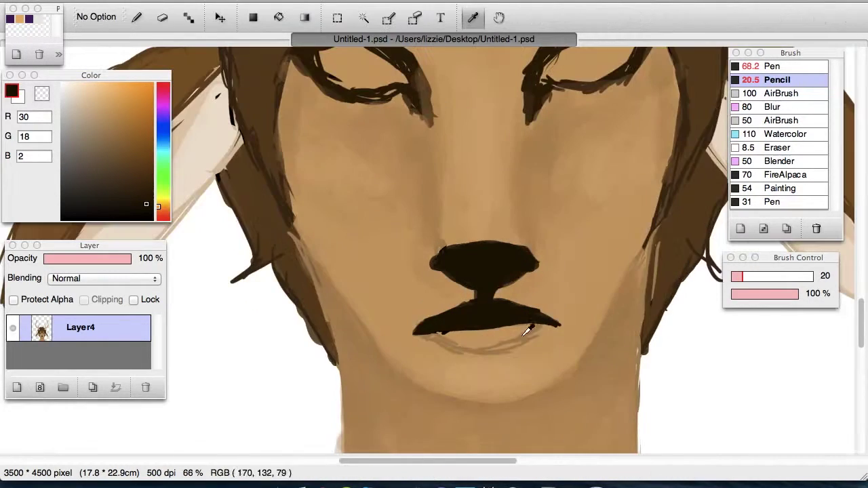
click(525, 332)
click(160, 215)
click(524, 345)
key(Left)
key(Left)
key(Left)
key(Left)
key(Left)
key(Left)
click(520, 155)
click(160, 214)
click(511, 193)
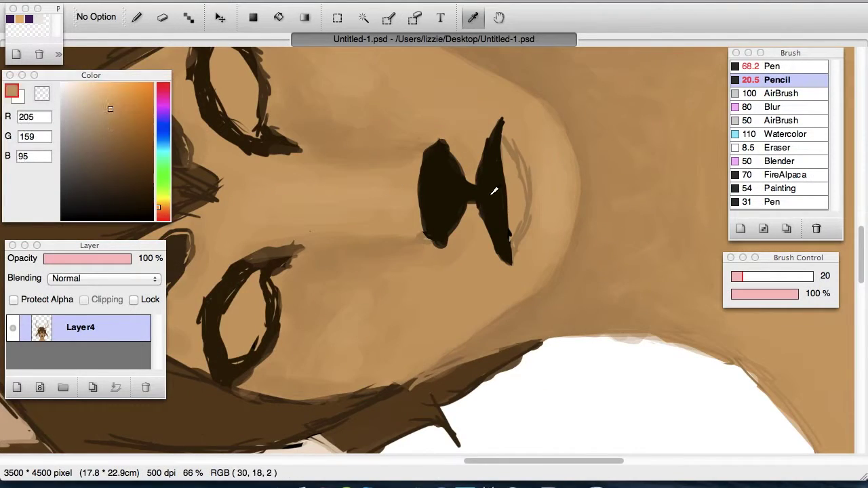
click(521, 178)
click(160, 213)
click(160, 216)
key(b)
mouse_move(524, 203)
mouse_down()
mouse_move(519, 181)
mouse_move(527, 184)
mouse_move(513, 177)
mouse_up()
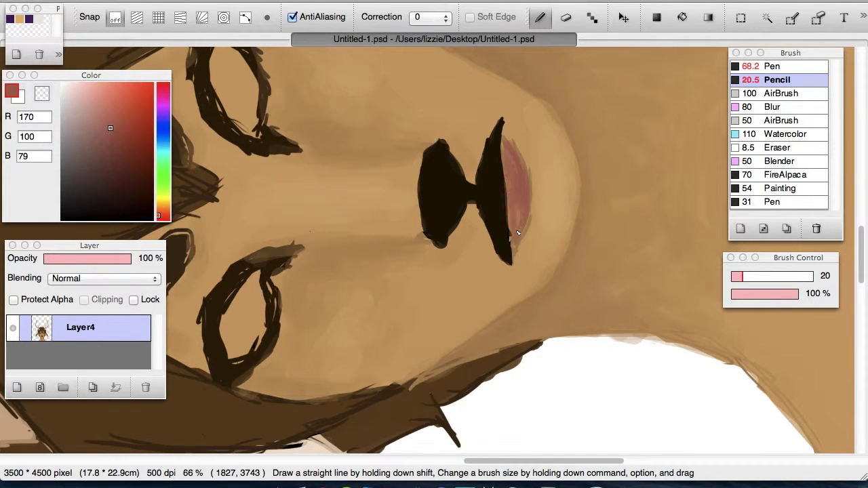
Even out the lower lip's reddish fill and soften its outer edge with a sampled tone, RGB 180, 129, 86
click(160, 215)
mouse_move(514, 166)
mouse_down()
mouse_move(516, 145)
mouse_move(530, 189)
mouse_up()
click(159, 213)
alt+click(523, 157)
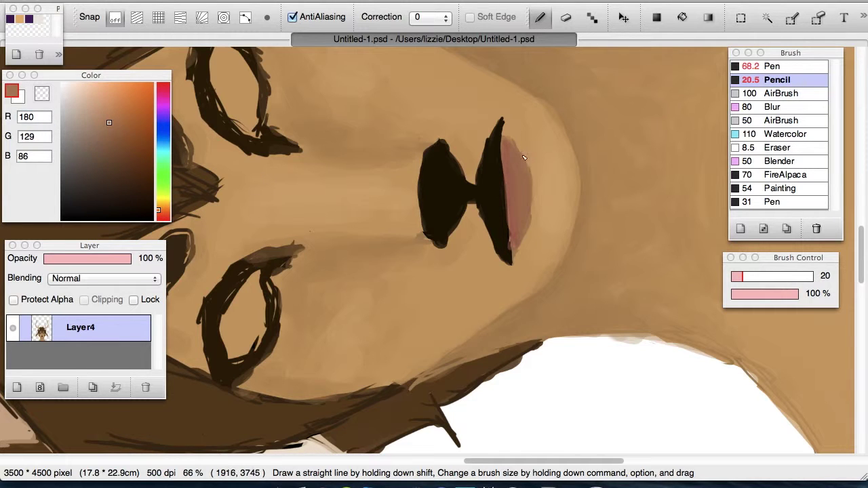
Refine the edge between the dark upper lip and the lower lip with RGB 30, 18, 2, and restore the upright canvas
alt+click(509, 195)
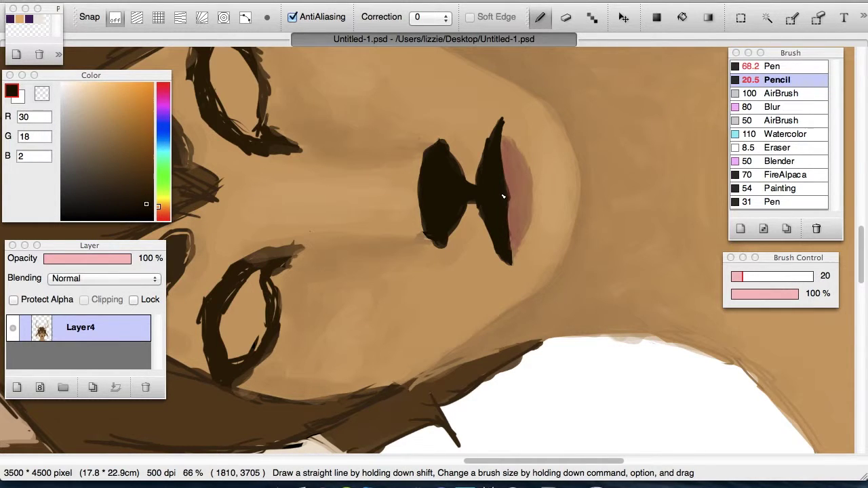
key(Right)
key(Right)
key(Right)
key(Right)
key(Right)
key(Right)
key(Down)
key(Down)
key(Down)
key(Down)
key(Up)
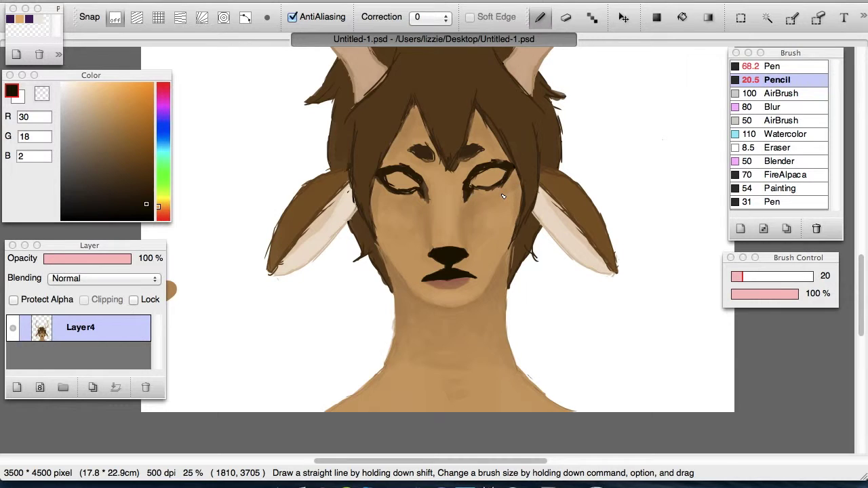
Shade the hair beside the jaw below both ears with dark brown RGB 72, 48, 15, using the Pencil brush at size 46
key(super+plus)
click(133, 182)
mouse_move(297, 200)
mouse_down()
mouse_move(319, 232)
mouse_move(296, 180)
mouse_move(280, 197)
mouse_move(292, 239)
mouse_up()
click(756, 276)
drag(321, 232, 340, 284)
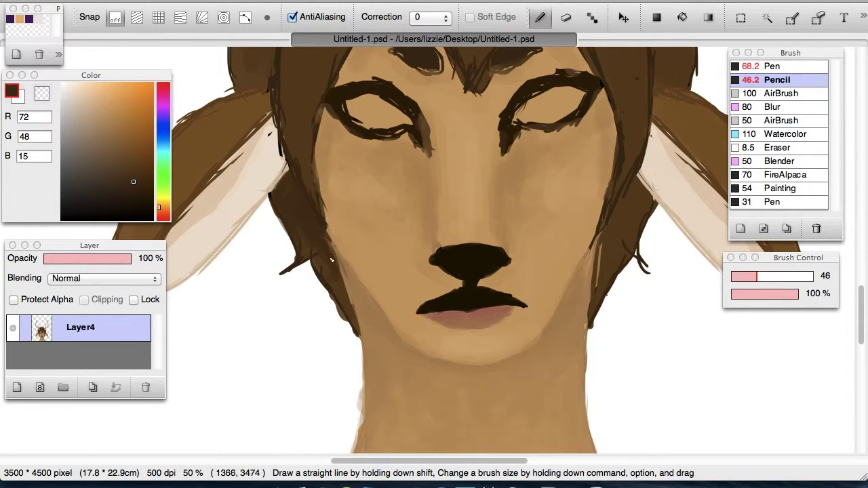
drag(303, 251, 341, 291)
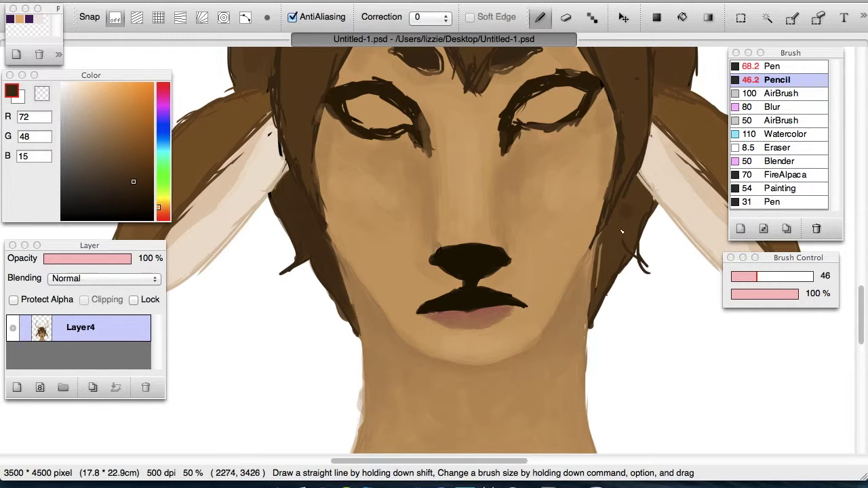
drag(625, 219, 639, 187)
drag(606, 253, 633, 233)
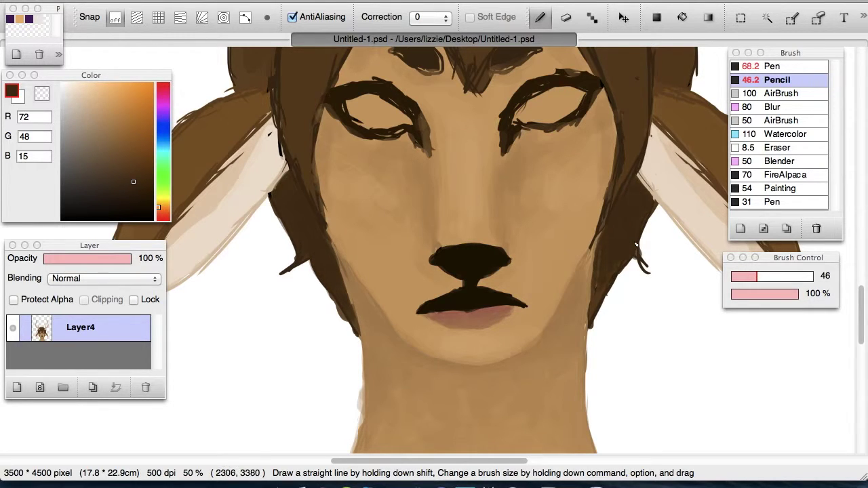
Shade the hair around the base of the left antler and down the left side of the head with the same dark brown
key(super+minus)
key(super+minus)
drag(862, 314, 861, 272)
key(super+plus)
key(super+plus)
drag(363, 126, 356, 162)
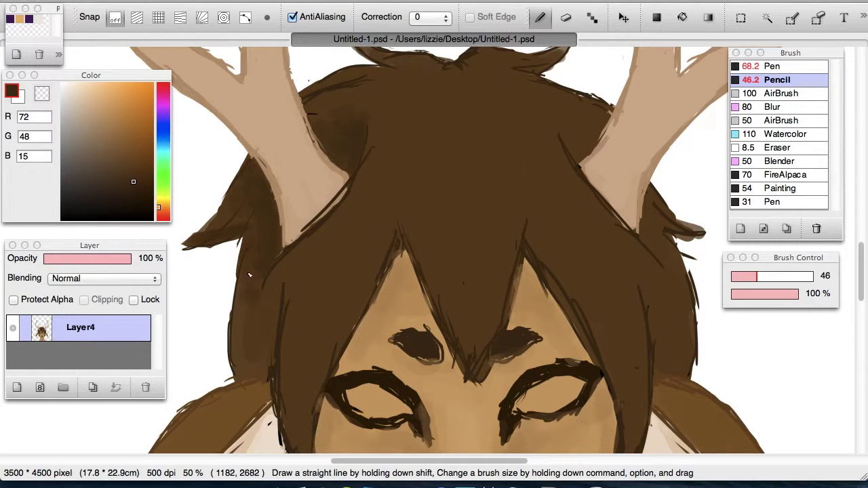
Extend the RGB 72, 48, 15 hair shading around the left antler, over the fringe tips and down the left side lock
drag(409, 258, 432, 310)
drag(392, 229, 374, 279)
drag(536, 232, 566, 315)
mouse_move(371, 133)
mouse_down()
mouse_move(367, 162)
mouse_move(294, 242)
mouse_up()
drag(345, 190, 315, 225)
mouse_move(270, 345)
mouse_down()
mouse_move(263, 372)
mouse_move(236, 379)
mouse_up()
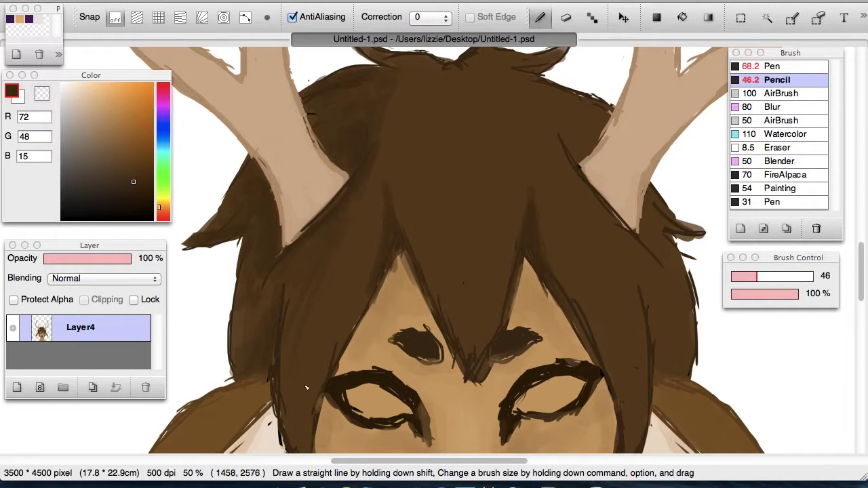
Shade the right-hand side locks, the crown and the central fringe with streaks of the same dark brown
scroll(329, 148, down, 5)
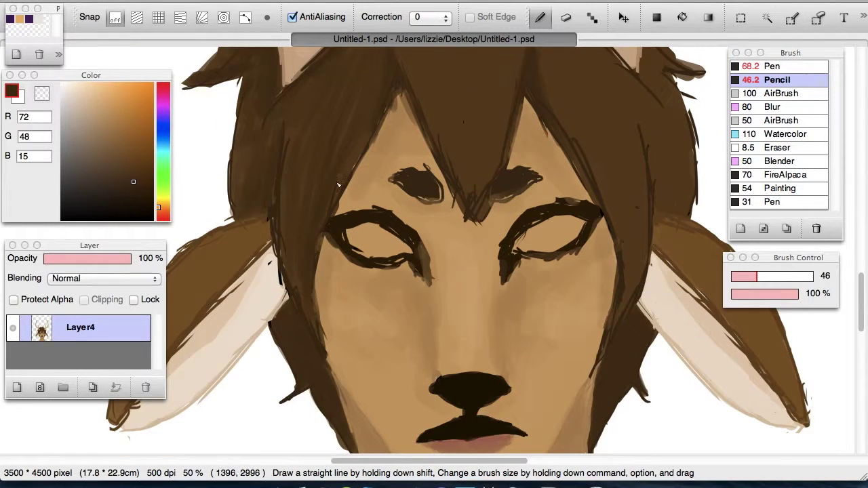
scroll(581, 110, down, 1)
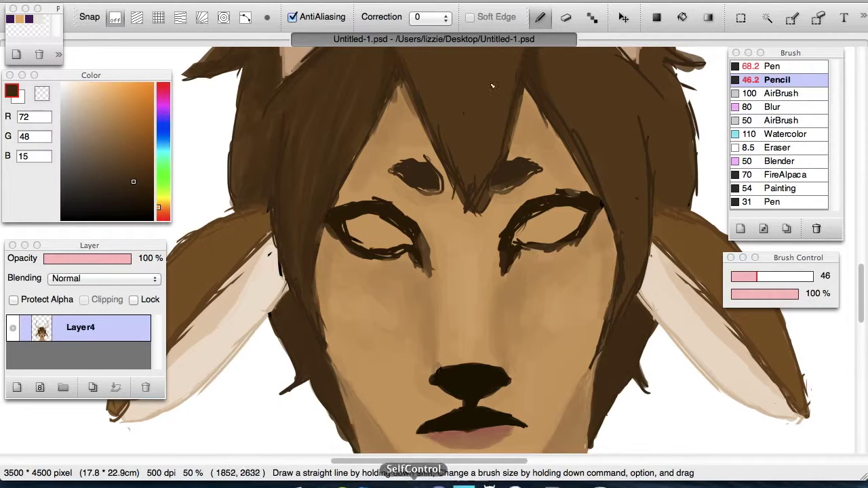
scroll(509, 91, up, 5)
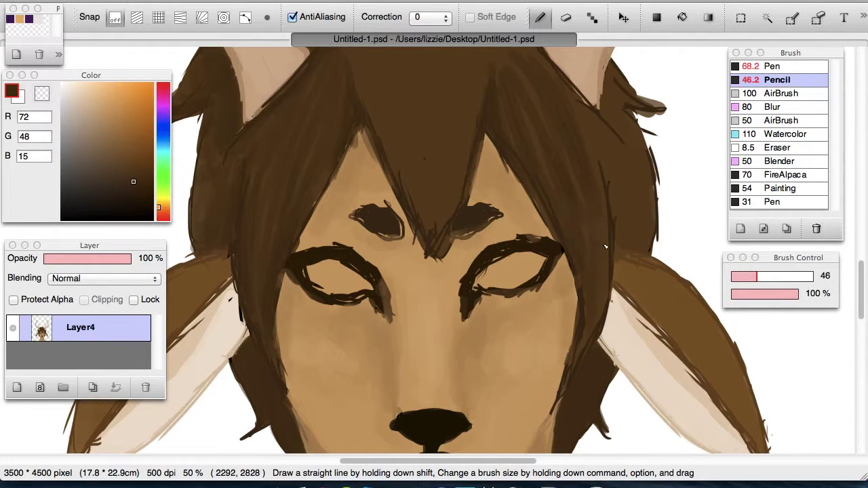
scroll(583, 113, up, 10)
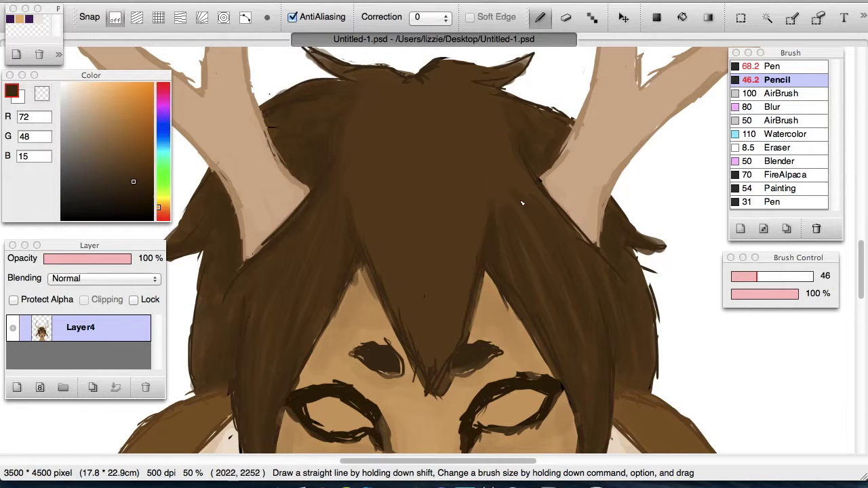
drag(443, 136, 435, 325)
drag(456, 155, 466, 238)
drag(469, 71, 522, 66)
Darken the edges where both antler bases meet the hair, and shade the pointed tip of the central fringe
drag(600, 244, 543, 175)
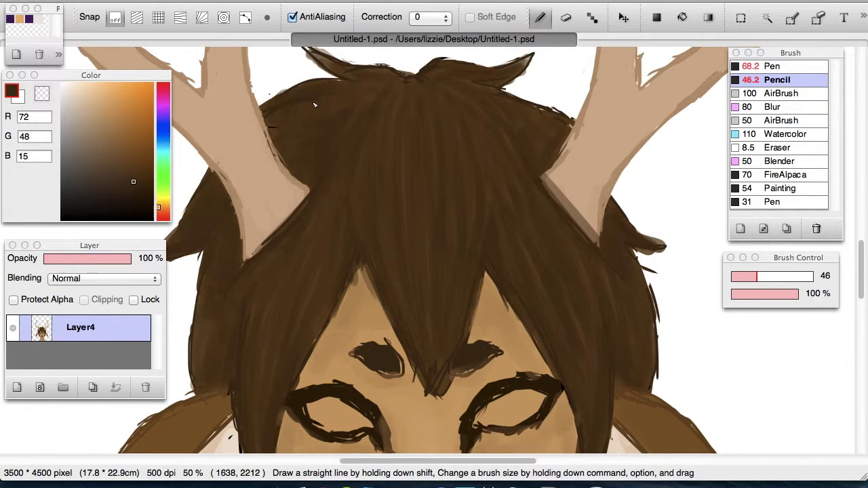
drag(544, 176, 598, 246)
drag(308, 192, 245, 263)
drag(860, 284, 860, 306)
drag(447, 177, 440, 195)
drag(401, 145, 434, 201)
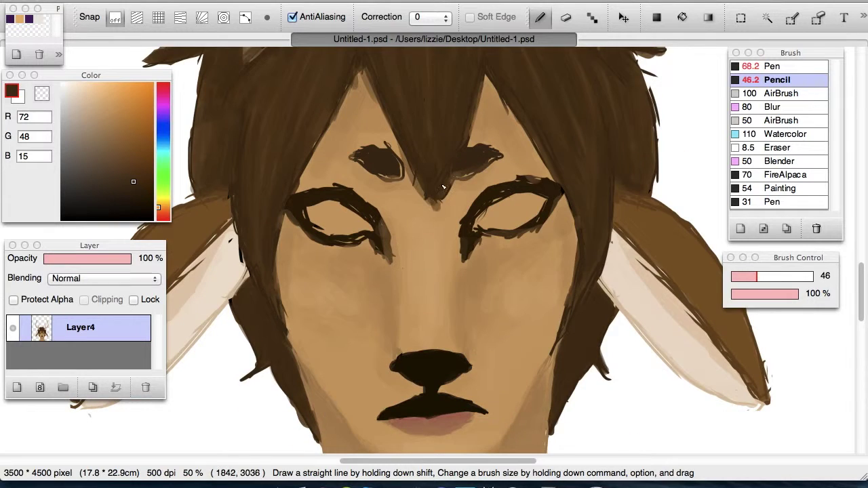
Deepen the hair locks framing both sides of the face using RGB 54, 35, 10 and sampled brown RGB 73, 49, 15
mouse_move(864, 302)
mouse_down()
mouse_move(859, 284)
mouse_move(861, 310)
mouse_up()
key(super+minus)
click(136, 192)
key(super+plus)
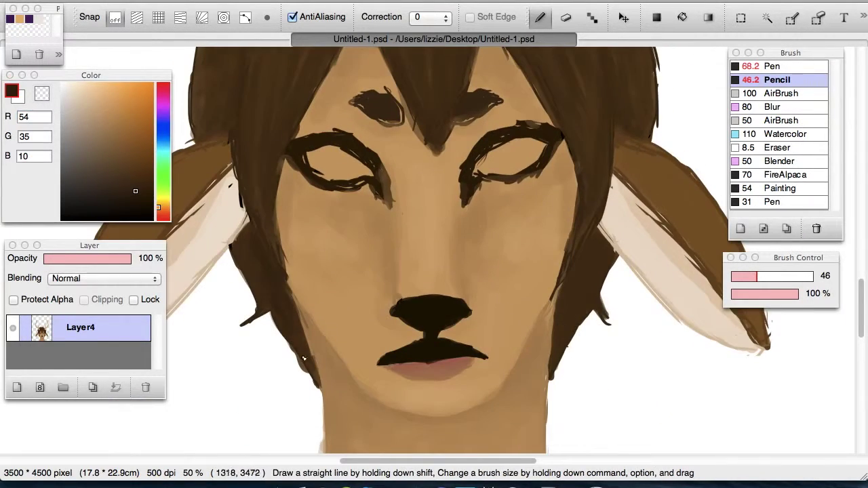
drag(593, 237, 594, 317)
alt+click(595, 215)
mouse_move(574, 153)
mouse_down()
mouse_move(560, 282)
mouse_move(560, 267)
mouse_up()
drag(276, 189, 275, 227)
Clean up the outer edges of the neck and shoulders with the eraser at size 59
drag(860, 309, 861, 335)
key(e)
drag(314, 267, 266, 390)
drag(292, 364, 261, 395)
drag(312, 306, 307, 340)
scroll(661, 379, down, 3)
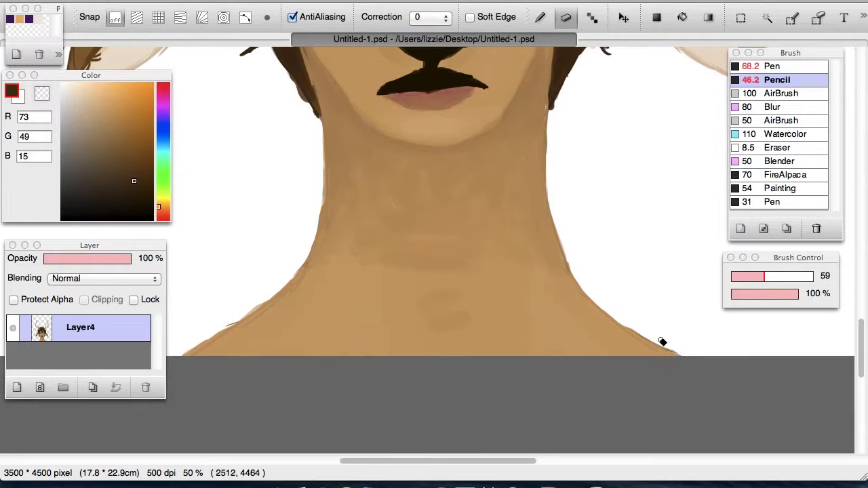
Repaint both eyebrows with the Pencil at size 19 in RGB 64, 43, 14 and 50, 33, 10, trimming edges with RGB 205, 159, 95
key(super+minus)
drag(861, 316, 862, 278)
key(super+plus)
key(super+plus)
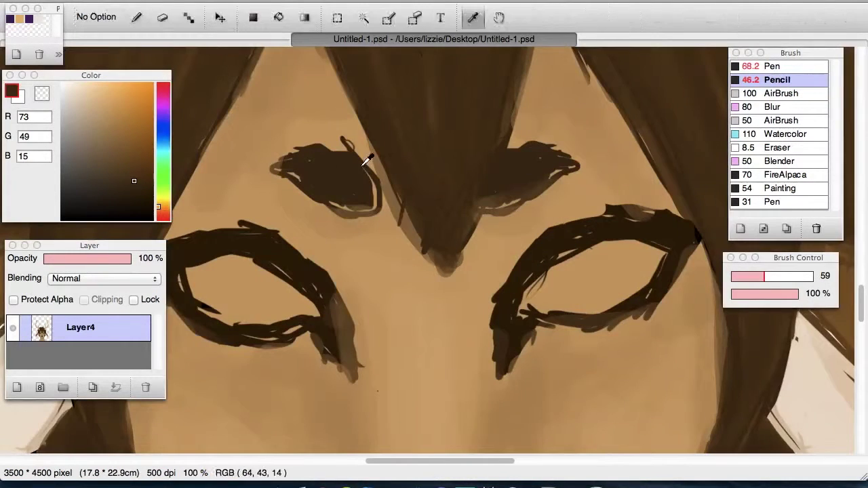
alt+click(363, 165)
key(b)
click(742, 276)
mouse_move(326, 147)
mouse_down()
mouse_move(346, 150)
mouse_move(326, 188)
mouse_move(329, 163)
mouse_move(294, 165)
mouse_up()
mouse_move(529, 180)
mouse_down()
mouse_move(550, 183)
mouse_move(496, 178)
mouse_up()
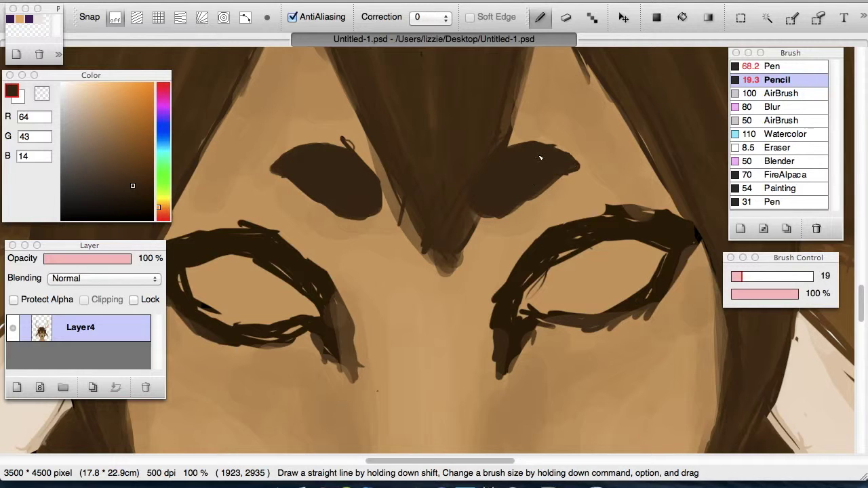
alt+click(372, 193)
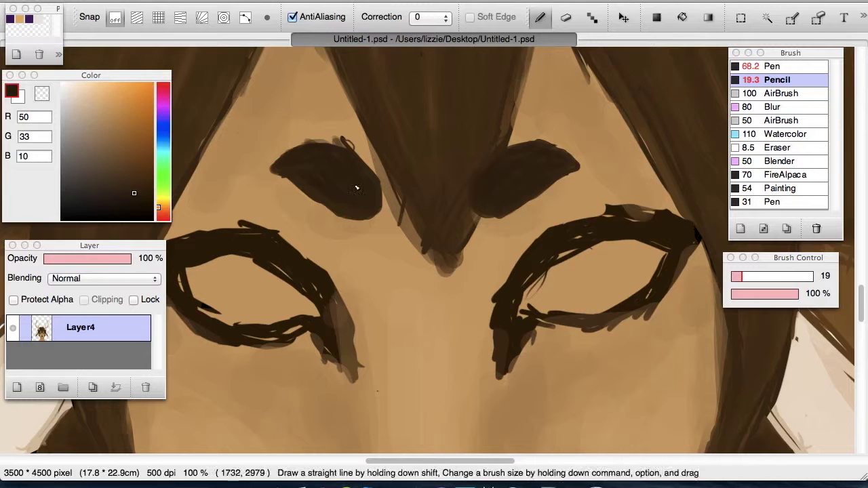
alt+click(357, 145)
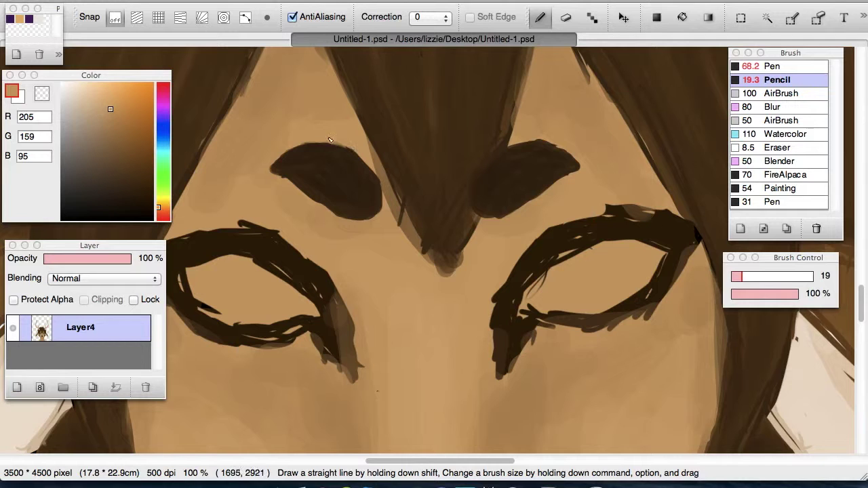
Fill the whites of both eyes with off-white RGB 252, 241, 227, using the Pen brush at size 32
drag(862, 302, 862, 304)
drag(445, 462, 430, 462)
click(70, 84)
mouse_move(317, 254)
mouse_down()
mouse_move(341, 252)
mouse_move(326, 240)
mouse_move(267, 270)
mouse_move(313, 290)
mouse_up()
mouse_move(419, 463)
mouse_down()
mouse_move(468, 463)
mouse_move(451, 464)
mouse_up()
mouse_move(512, 229)
mouse_down()
mouse_move(445, 250)
mouse_move(541, 236)
mouse_move(472, 259)
mouse_up()
click(776, 66)
key(super+z)
click(750, 277)
mouse_move(537, 240)
mouse_down()
mouse_move(499, 244)
mouse_move(508, 267)
mouse_move(424, 287)
mouse_move(510, 285)
mouse_up()
drag(453, 463, 426, 466)
mouse_move(308, 261)
mouse_down()
mouse_move(349, 294)
mouse_move(268, 299)
mouse_up()
key(super+z)
mouse_move(323, 280)
mouse_down()
mouse_move(319, 298)
mouse_move(281, 285)
mouse_move(234, 292)
mouse_move(226, 258)
mouse_move(252, 279)
mouse_up()
mouse_move(588, 234)
mouse_down()
mouse_move(652, 224)
mouse_move(618, 293)
mouse_up()
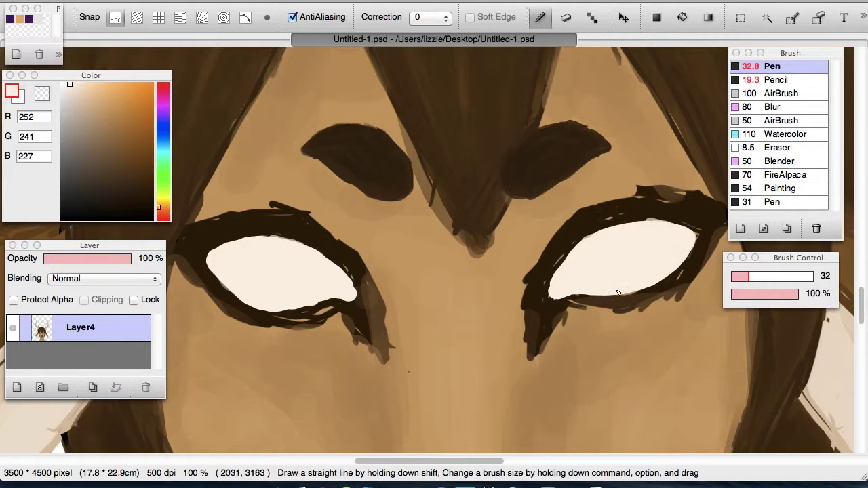
drag(235, 289, 219, 275)
Paint over the left eye's upper outline with sampled dark brown RGB 48, 29, 4, using the Pencil at size 13
alt+click(351, 257)
click(777, 80)
drag(744, 278, 739, 278)
mouse_move(265, 233)
mouse_down()
mouse_move(338, 259)
mouse_move(376, 304)
mouse_up()
key(Right)
key(Right)
key(Right)
key(Right)
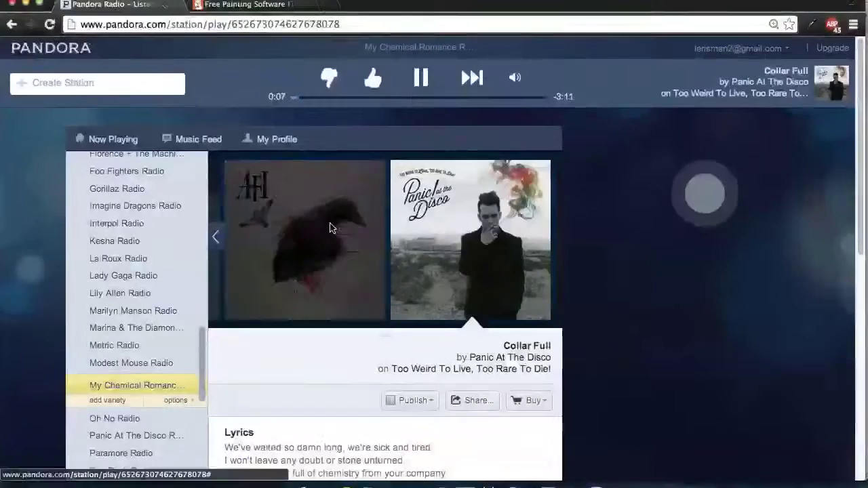
click(330, 227)
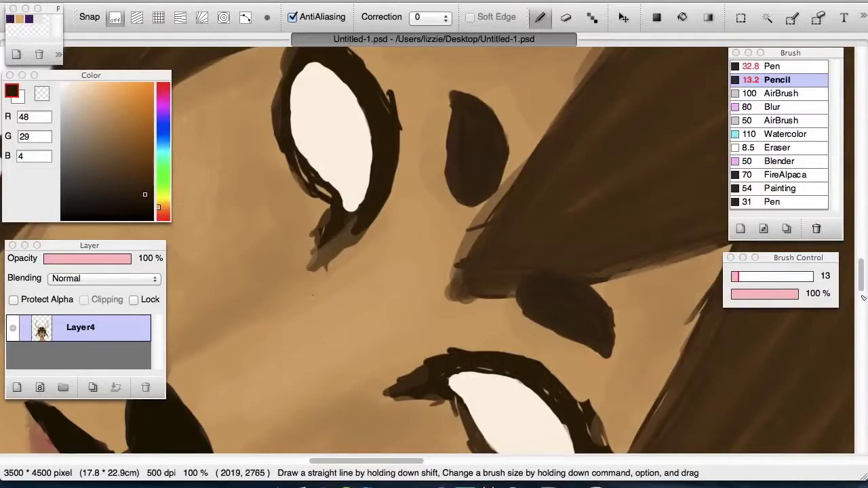
Even out the rest of the left eye's dark outline and taper its inner corner to a downward point
scroll(392, 258, up, 2)
mouse_move(341, 173)
mouse_down()
mouse_move(278, 224)
mouse_move(285, 288)
mouse_move(326, 332)
mouse_up()
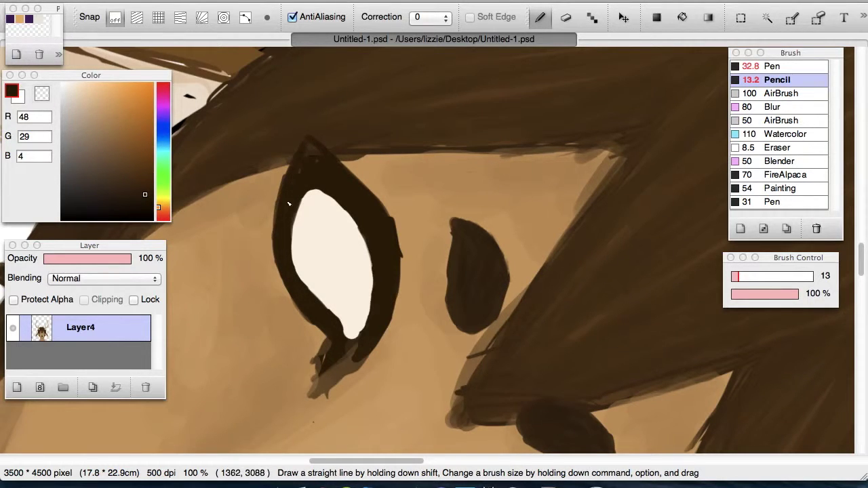
key(Up)
drag(461, 341, 495, 404)
drag(493, 363, 502, 420)
drag(452, 378, 495, 441)
mouse_move(501, 394)
mouse_down()
mouse_move(498, 440)
mouse_move(468, 388)
mouse_up()
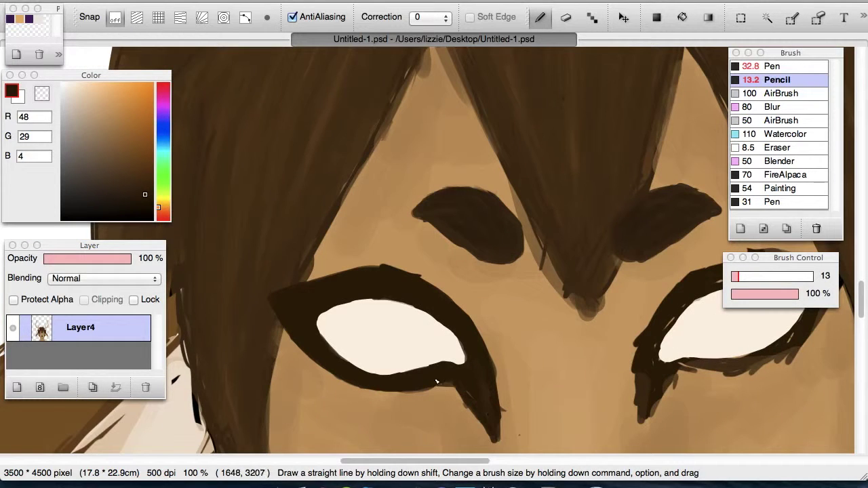
Fill and smooth the right eye's dark outline along its upper and outer edges with RGB 48, 29, 4
key(super+minus)
key(super+minus)
key(super+minus)
key(super+minus)
key(super+minus)
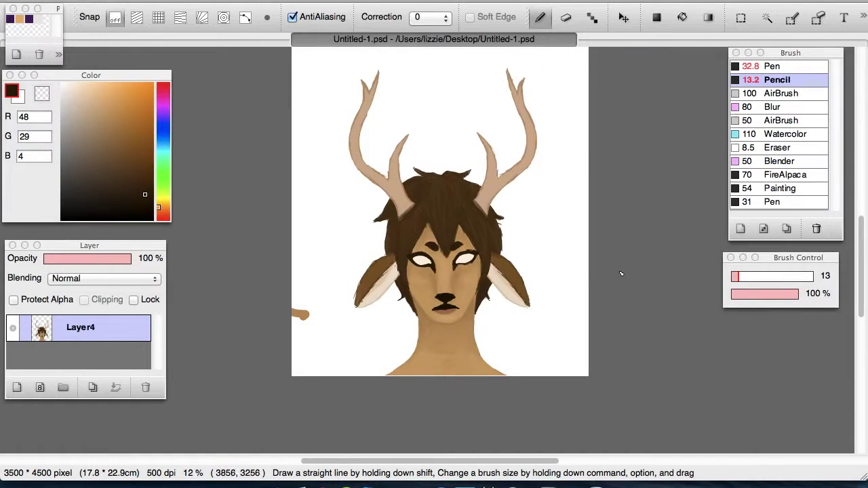
key(super+plus)
key(super+plus)
key(super+plus)
key(super+plus)
key(super+plus)
key(super+plus)
drag(429, 462, 442, 462)
key(Left)
key(Left)
key(Left)
key(Left)
drag(861, 262, 860, 253)
drag(528, 184, 498, 288)
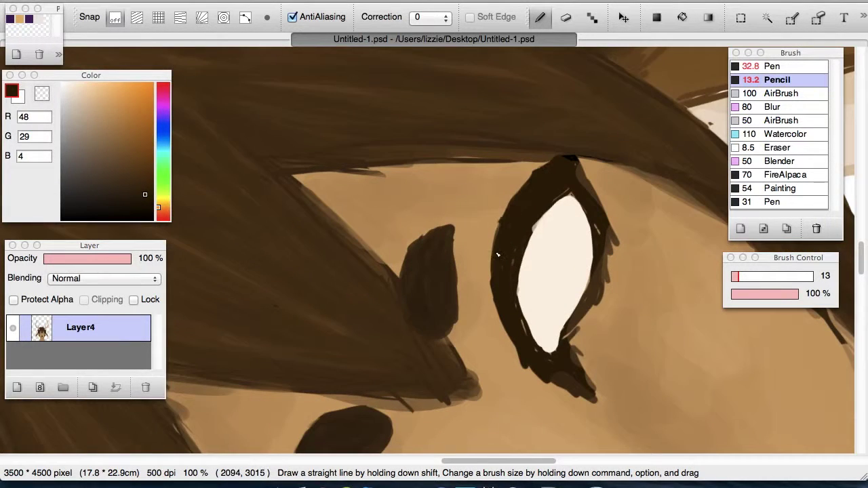
mouse_move(609, 237)
mouse_down()
mouse_move(574, 158)
mouse_move(511, 205)
mouse_move(554, 164)
mouse_move(605, 244)
mouse_move(593, 174)
mouse_move(592, 235)
mouse_up()
key(Left)
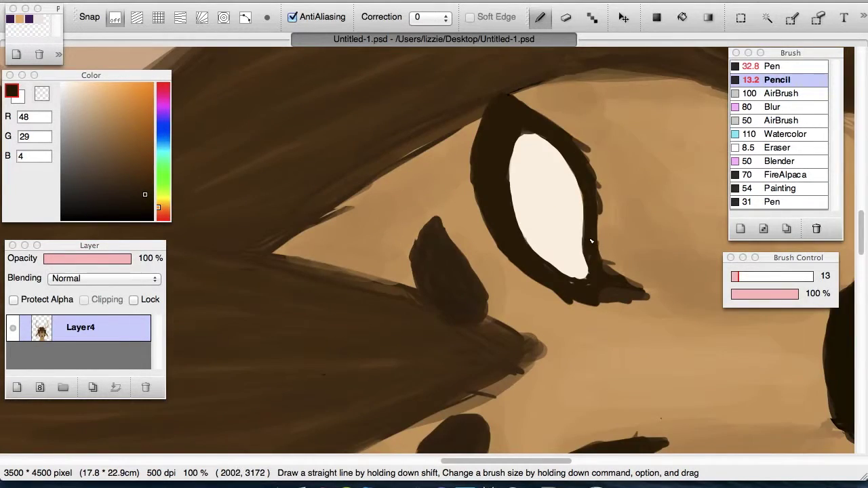
Shape the right eye's inner corner into a solid dark downward point
key(Right)
key(Right)
key(Right)
drag(861, 300, 860, 323)
drag(403, 117, 381, 210)
drag(391, 165, 389, 206)
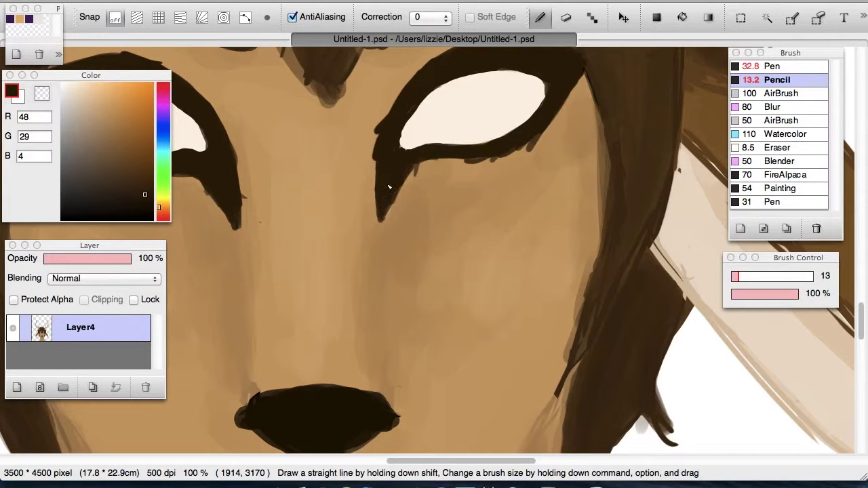
Touch up the outline around the left eye's inner corner, working on a rotated canvas and restoring it upright
key(super+minus)
key(super+plus)
key(Right)
key(Right)
key(Right)
key(Right)
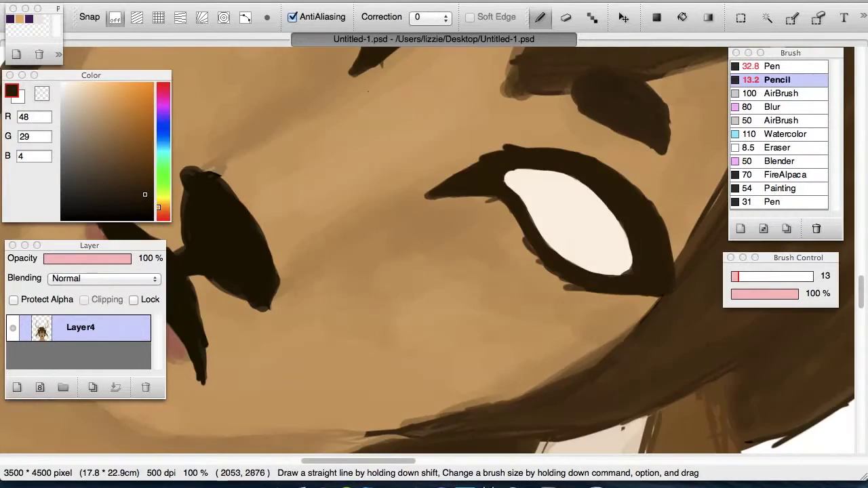
drag(860, 292, 861, 268)
mouse_move(346, 227)
mouse_down()
mouse_move(367, 281)
mouse_move(353, 260)
mouse_up()
key(Left)
key(Left)
key(Left)
key(Left)
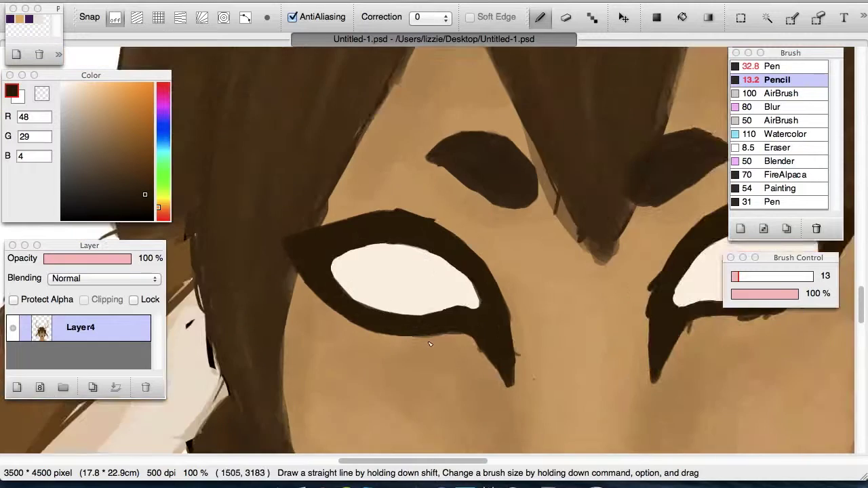
Smooth the lower outline of the right eye from its inner corner to its outer corner
key(super+minus)
drag(461, 462, 489, 463)
key(super+plus)
key(super+plus)
scroll(505, 374, down, 3)
mouse_move(521, 293)
mouse_down()
mouse_move(519, 352)
mouse_move(679, 297)
mouse_up()
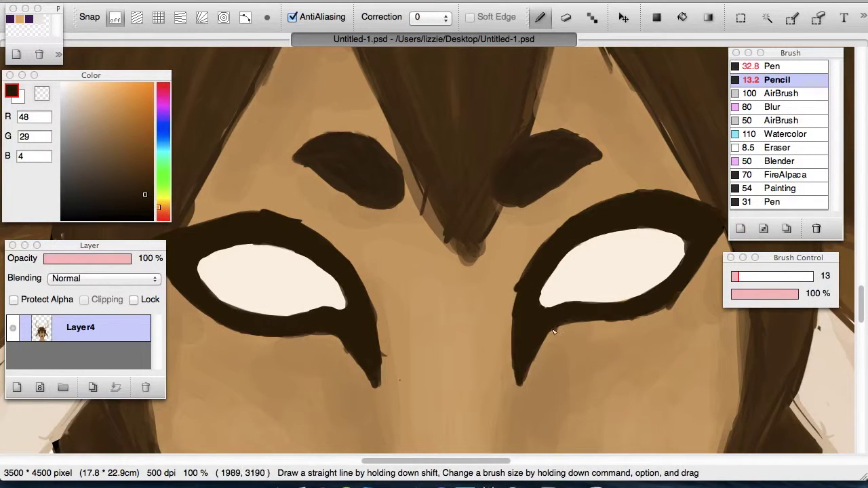
key(Left)
key(Left)
key(Left)
key(Left)
drag(861, 276, 861, 267)
drag(561, 87, 588, 133)
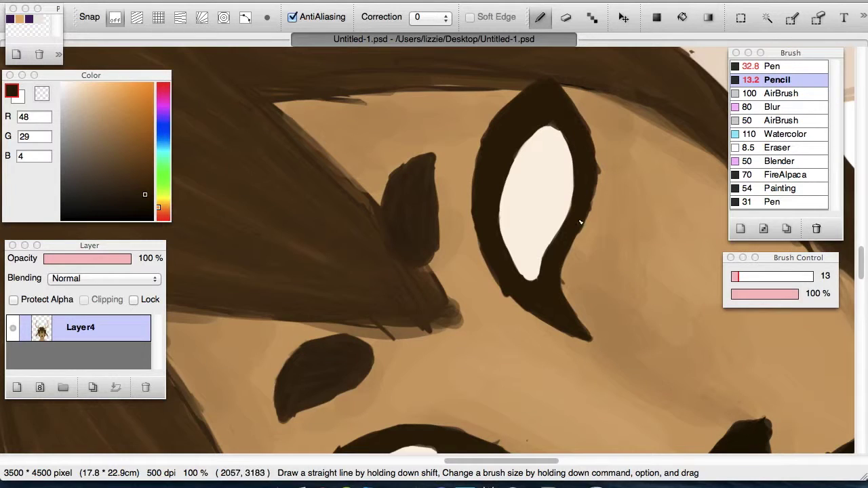
Refine the left eye's upper outline up to its pointed outer corner on a rotated canvas
key(Right)
key(Right)
key(Right)
key(Right)
key(Down)
key(Down)
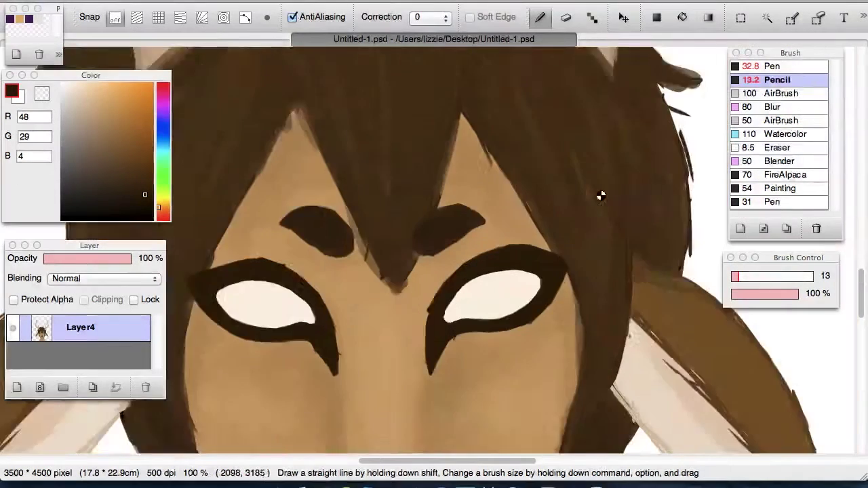
key(Right)
key(Right)
key(Right)
key(Right)
key(Left)
key(Left)
key(Up)
key(Up)
key(Right)
key(Right)
key(Right)
key(Right)
drag(861, 260, 861, 238)
drag(415, 198, 385, 93)
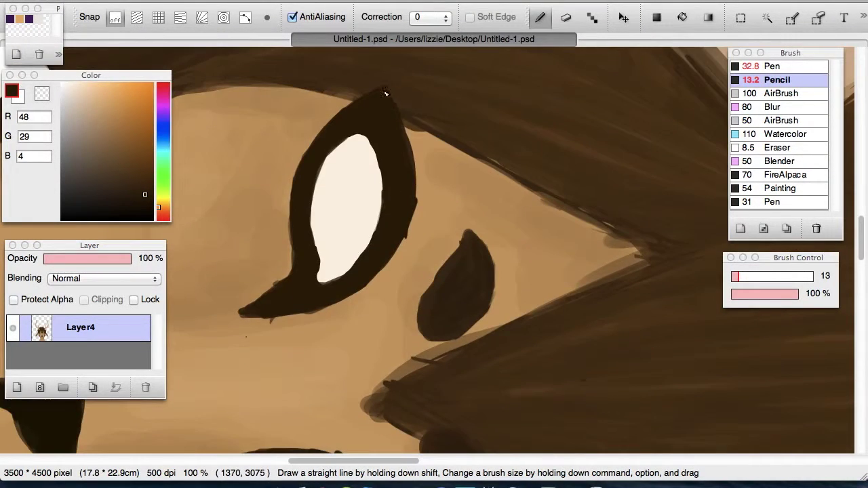
Examine the balance of the whole portrait in a zoomed-out, horizontally flipped view
key(Up)
key(super+Down)
key(super+Down)
key(super+Down)
key(Down)
key(super+Down)
key(super+Down)
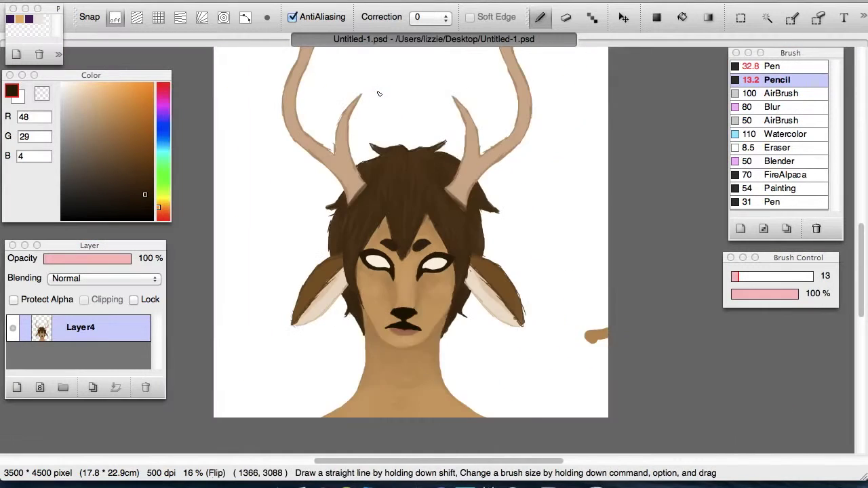
key(Down)
key(super+Down)
drag(862, 269, 863, 254)
key(Down)
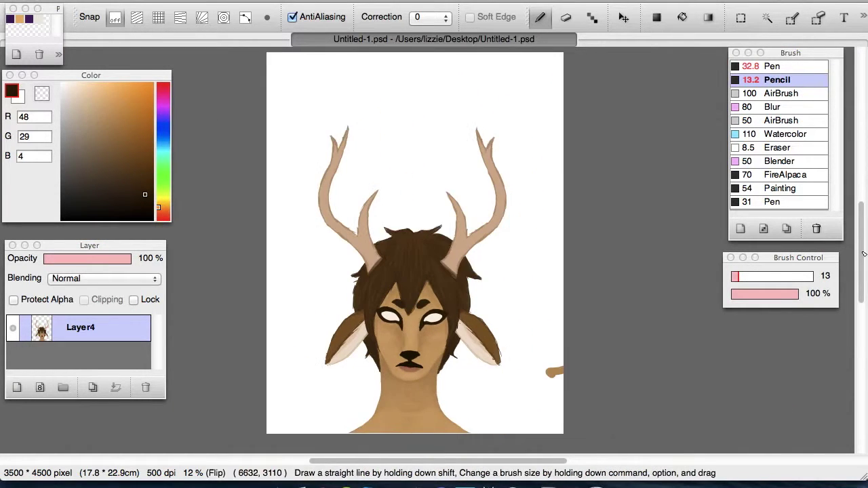
Erase the stray brown mark in the white background beside the portrait
key(Down)
key(e)
drag(310, 372, 296, 369)
key(Down)
key(Down)
Select the whole portrait with a rectangle, rotate it slightly with Transform so the head stands straighter, and deselect it
click(741, 17)
mouse_move(304, 91)
mouse_down()
mouse_move(564, 222)
mouse_move(580, 419)
mouse_up()
key(super+t)
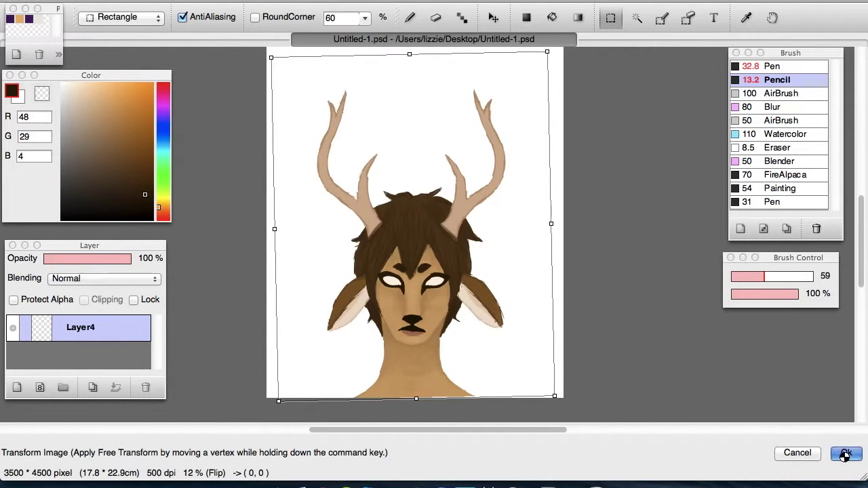
click(846, 453)
key(Down)
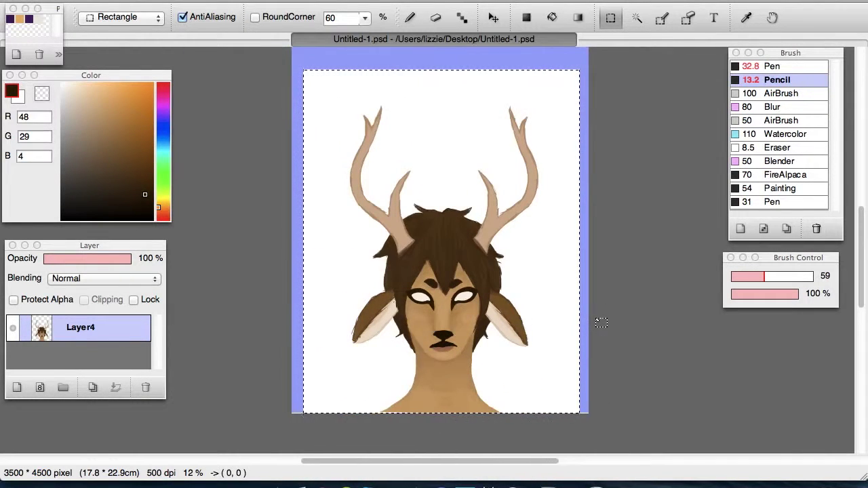
click(599, 322)
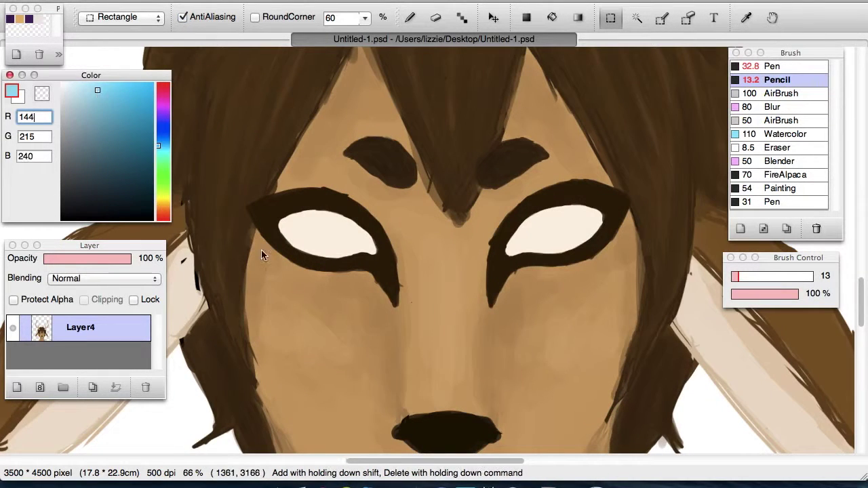
Fill both eye whites with pale blue, RGB 201, 221, 229
click(72, 96)
key(g)
click(553, 229)
click(360, 238)
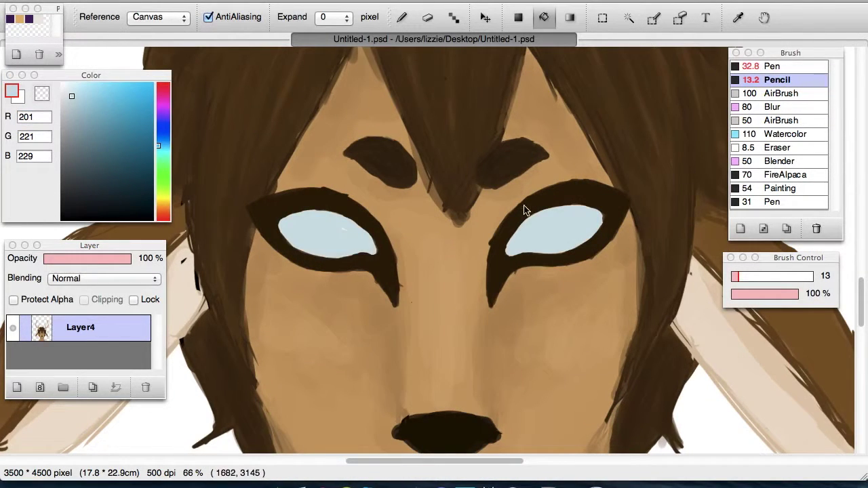
Shade the upper parts of both eyeballs in a slightly darker blue-grey with the Pencil at size 43
click(777, 80)
scroll(588, 159, up, 2)
drag(234, 198, 245, 203)
scroll(219, 219, down, 4)
scroll(219, 219, up, 2)
click(72, 102)
scroll(215, 192, up, 1)
drag(751, 276, 755, 278)
drag(227, 206, 289, 205)
mouse_move(580, 220)
mouse_down()
mouse_move(647, 191)
mouse_move(614, 189)
mouse_up()
Deepen the shadow under both upper eye outlines with blue-grey RGB 177, 195, 202 and tidy the right eye's upper edge
click(72, 111)
drag(573, 202, 675, 200)
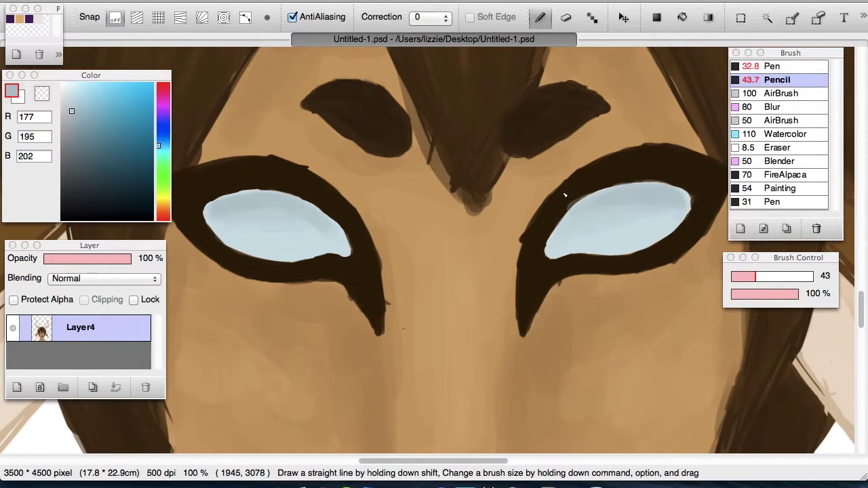
alt+click(600, 175)
alt+click(662, 199)
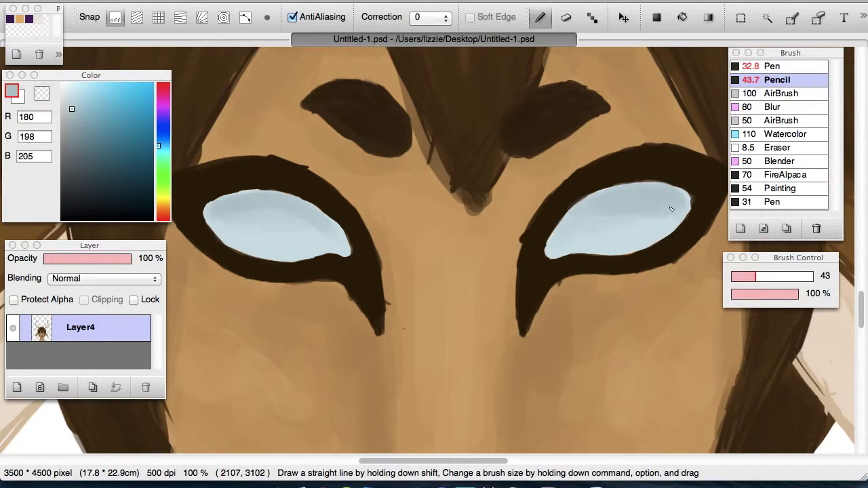
Brush lighter blue highlights along the lower parts of both eyeballs
alt+click(309, 234)
drag(649, 246, 619, 245)
drag(254, 245, 296, 247)
Paint over the rough dark strokes inside the left ear with the Pen in its sampled cream colour
key(super+minus)
key(super+minus)
key(super+minus)
key(super+minus)
key(super+minus)
mouse_move(861, 259)
mouse_down()
mouse_move(861, 252)
mouse_move(862, 294)
mouse_up()
key(super+plus)
key(super+plus)
key(super+plus)
drag(438, 461, 384, 461)
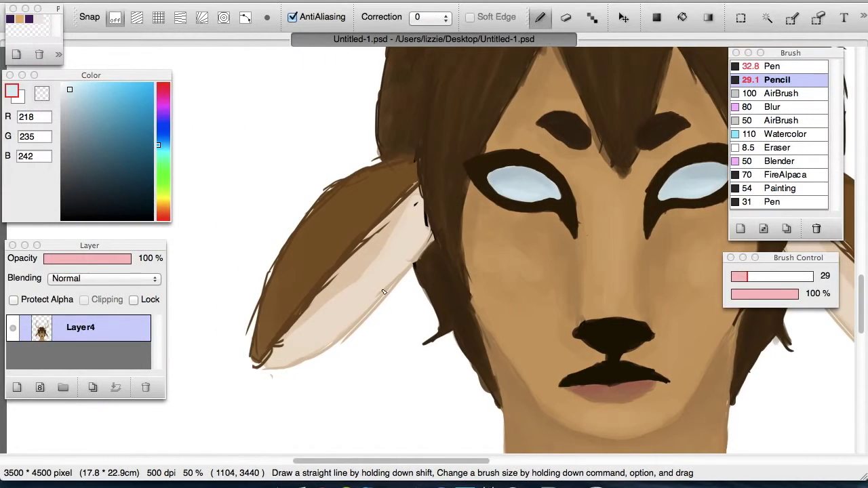
alt+click(365, 300)
click(772, 66)
drag(352, 263, 305, 312)
alt+click(352, 291)
Erase the stray lines around the left ear's tip and clean up its brown inner edge with sampled RGB 131, 90, 35
key(e)
mouse_move(282, 344)
mouse_down()
mouse_move(264, 365)
mouse_move(276, 374)
mouse_up()
alt+click(287, 324)
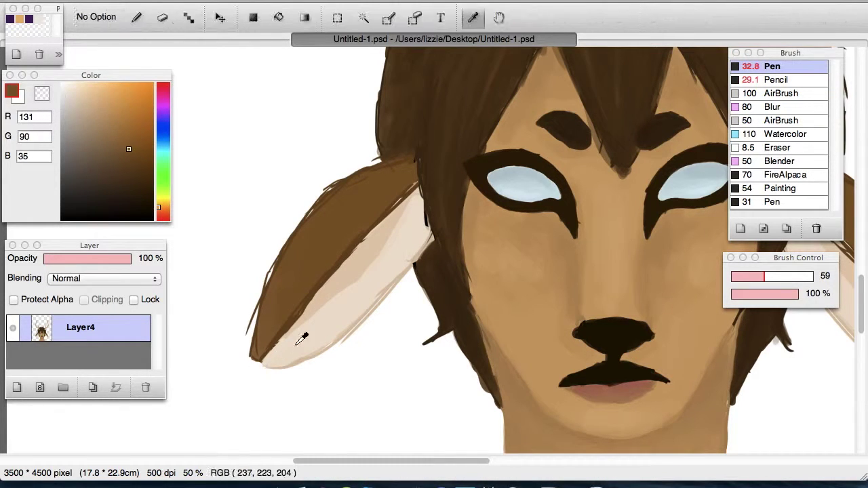
click(777, 80)
key(ctrl+Up)
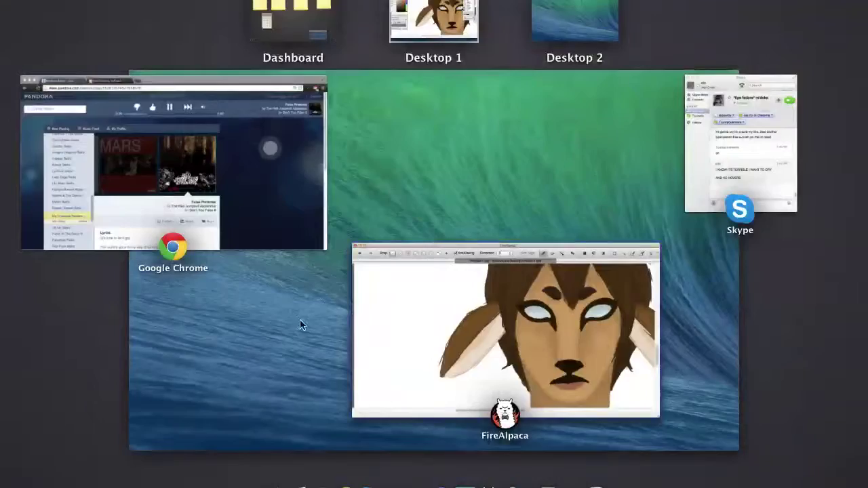
click(189, 232)
click(140, 261)
key(ctrl+Up)
click(372, 209)
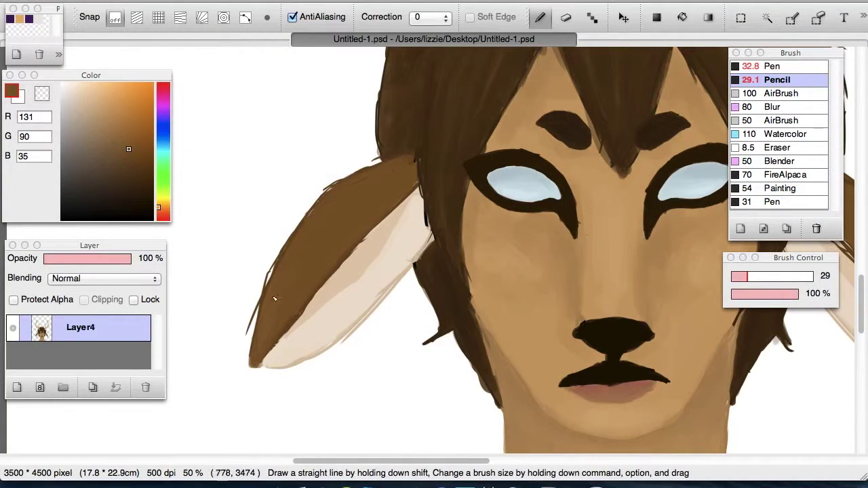
Erase the rough sketch lines along the left ear's outer edge
key(e)
drag(365, 149, 372, 157)
key(b)
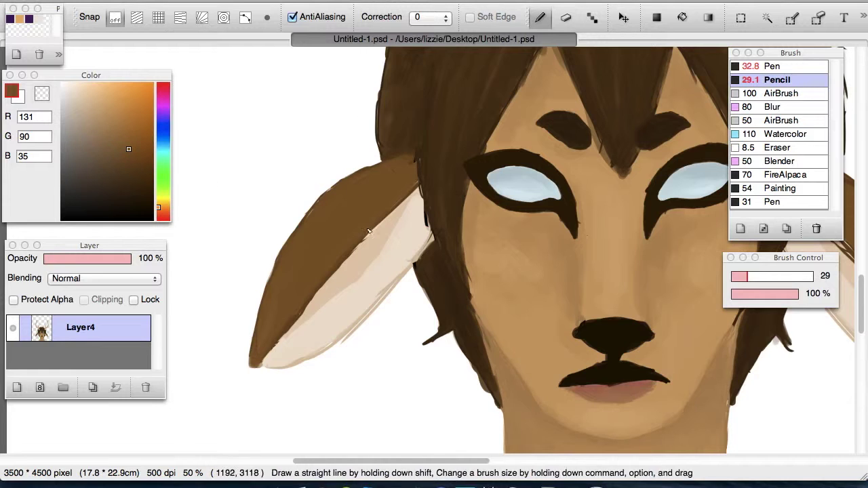
Shade the left ear's brown back with darker browns, RGB 112, 78, 31 and 93, 64, 25, using the Pencil at size 53
click(128, 160)
drag(755, 276, 761, 277)
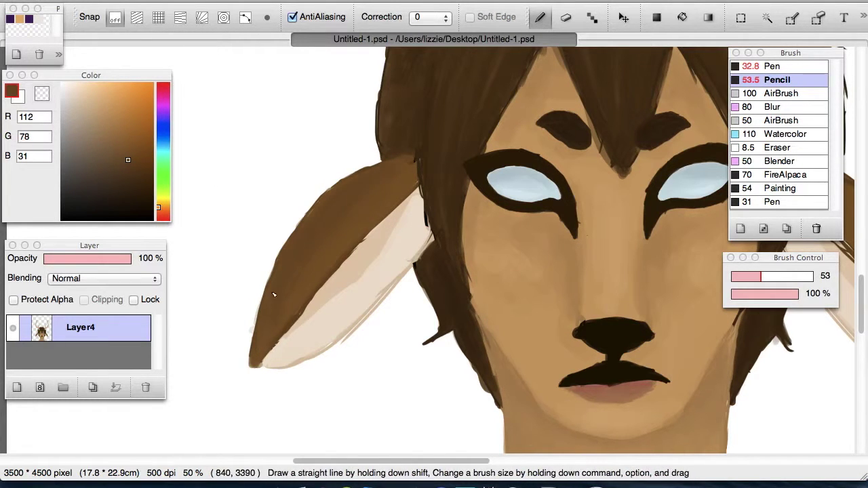
alt+click(402, 166)
drag(304, 217, 289, 250)
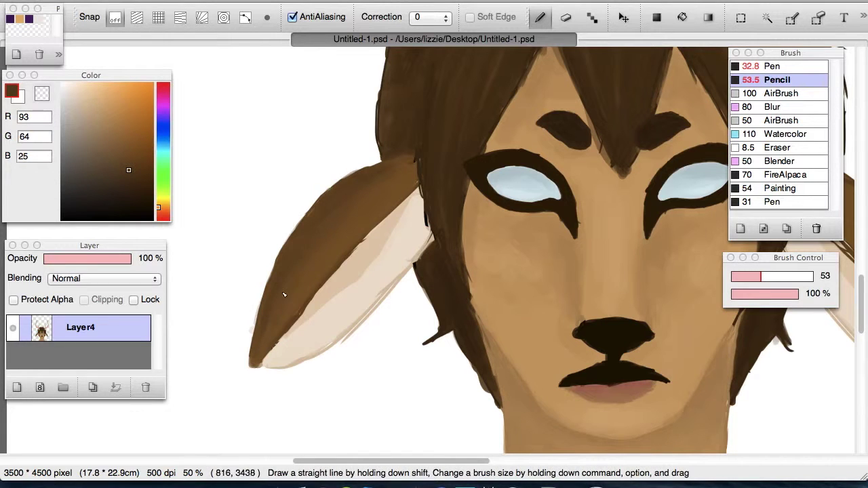
alt+click(369, 225)
Cover the rough dark strokes inside the right ear with the Pen in cream RGB 227, 203, 171
drag(413, 462, 478, 463)
alt+click(566, 238)
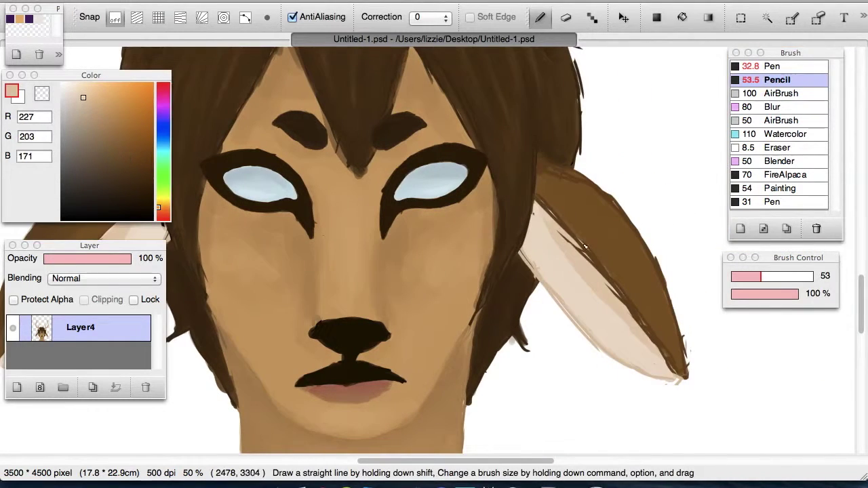
click(780, 66)
drag(563, 237, 652, 341)
Paint over the right ear's dark outer outline with brown RGB 130, 88, 32 using the Pencil at size 41
alt+click(617, 266)
key(Down)
drag(459, 461, 449, 461)
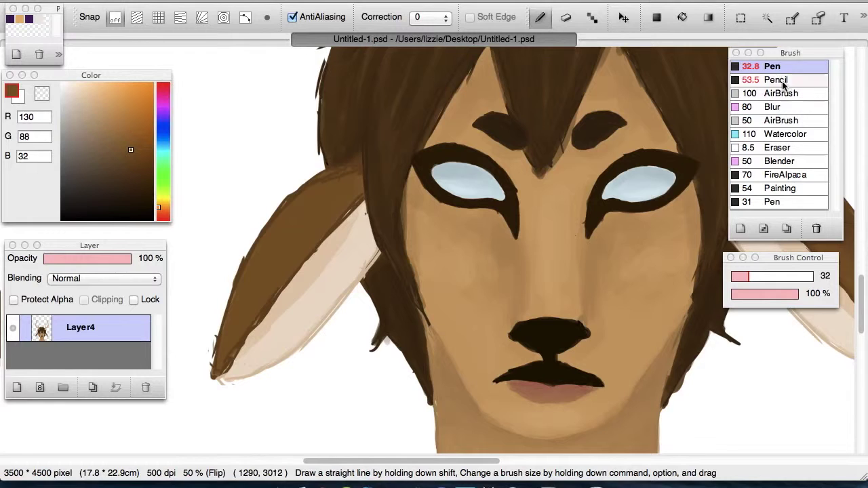
click(783, 80)
click(754, 276)
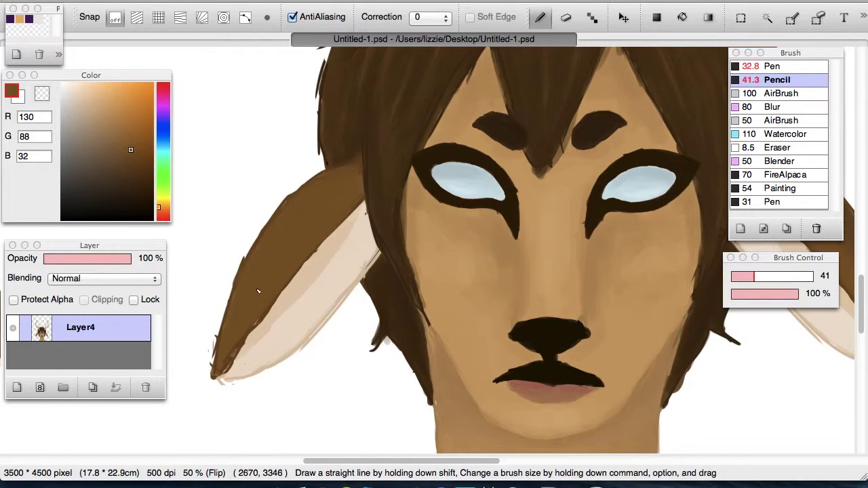
Shade the right ear's brown back with RGB 112, 77, 30 and 98, 69, 25 using the Pencil at size 52
key(Down)
key(Down)
alt+click(691, 216)
mouse_move(403, 462)
mouse_down()
mouse_move(436, 462)
mouse_move(416, 462)
mouse_up()
drag(754, 278, 759, 279)
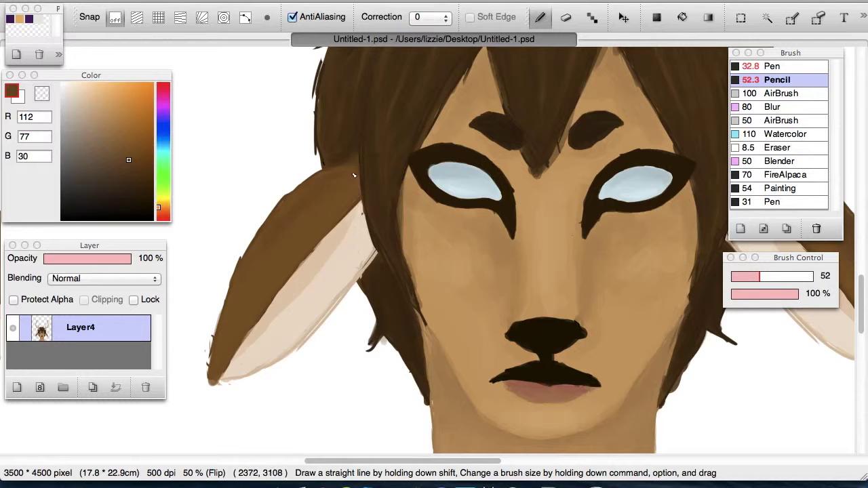
key(h)
alt+click(319, 201)
key(h)
drag(297, 211, 229, 324)
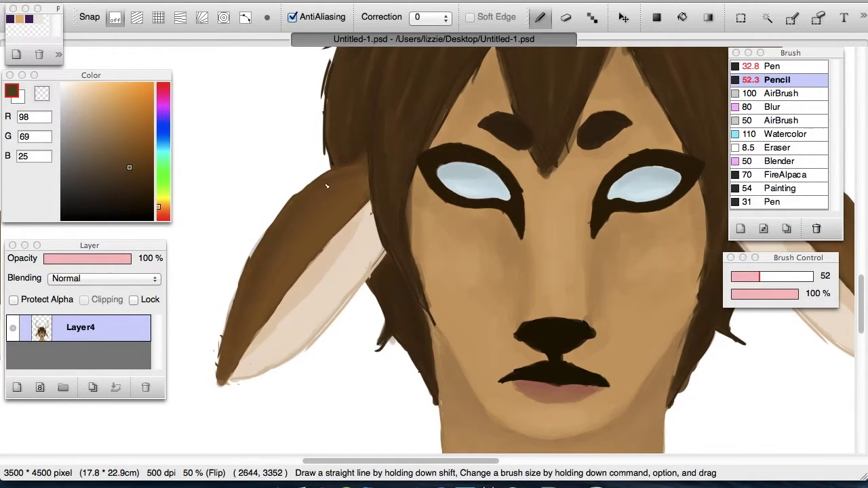
Compare both ears in the whole portrait and erase the ragged marks along the right ear's outer edge
key(super+Down)
key(Down)
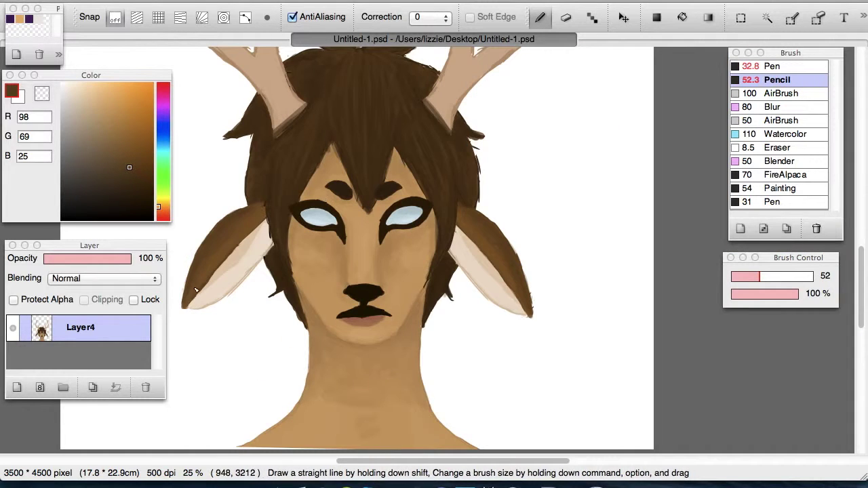
key(super+Up)
drag(415, 462, 401, 463)
key(e)
drag(709, 388, 664, 231)
Paint over the black marks where the hair meets the left ear with sampled hair brown, RGB 70, 46, 14
key(i)
click(412, 141)
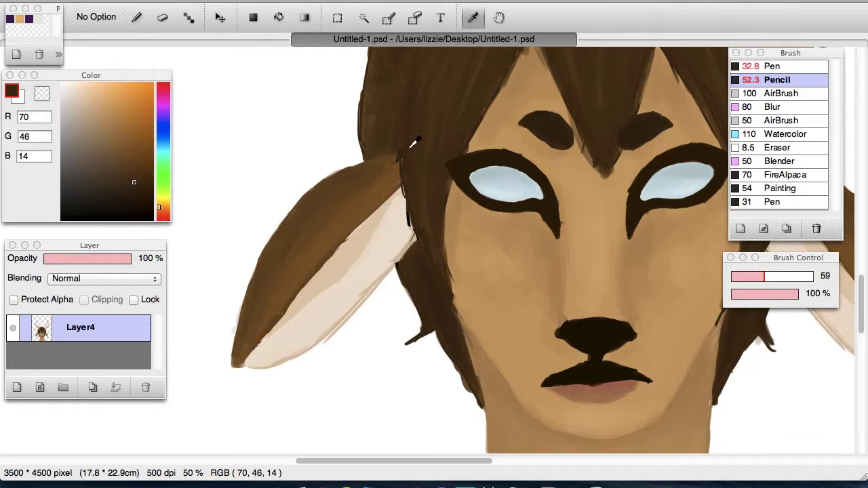
key(b)
drag(407, 165, 410, 229)
Smooth the lower edge of the left ear's pale interior with sampled cream, RGB 238, 225, 206
alt+click(403, 207)
click(787, 66)
alt+click(395, 243)
click(780, 80)
drag(409, 247, 348, 312)
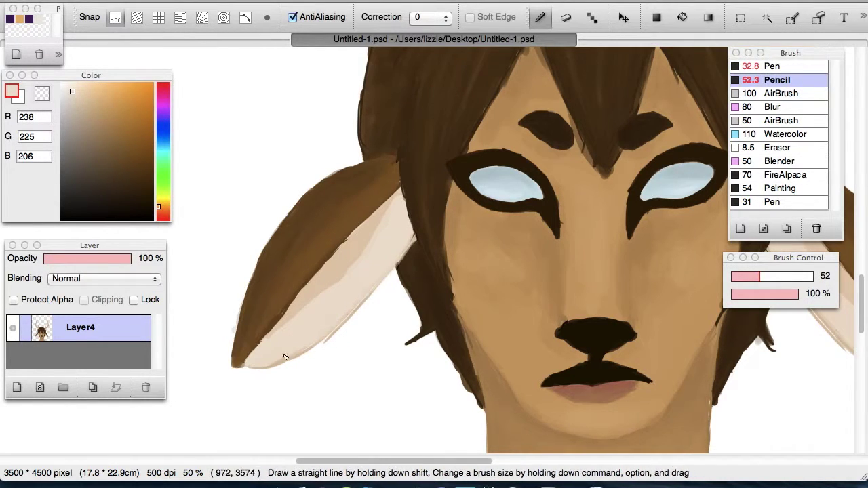
Refine the left ear's tip and the border between its cream and brown areas on a rotated canvas
key(Left)
key(Left)
key(Left)
key(Left)
drag(453, 355, 433, 399)
drag(374, 198, 410, 287)
Shade the left ear's pale interior along its brown edge with darker cream tones
alt+click(399, 248)
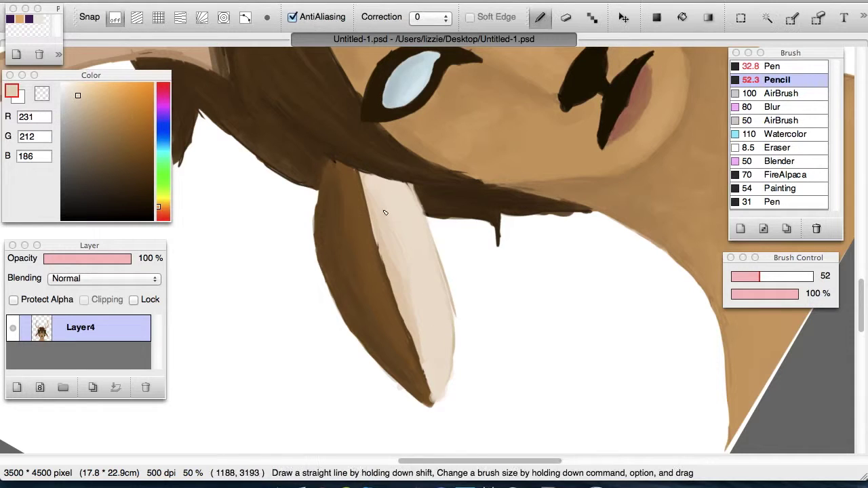
click(78, 99)
click(85, 97)
drag(383, 234, 434, 368)
Smooth the outer edge of the right ear's pale interior with cream RGB 236, 220, 199 on a rotated canvas
key(Up)
drag(360, 462, 442, 477)
alt+click(542, 234)
key(u)
key(Left)
key(Left)
key(b)
key(Right)
key(Right)
key(Right)
key(Right)
drag(504, 256, 514, 323)
scroll(484, 285, down, 2)
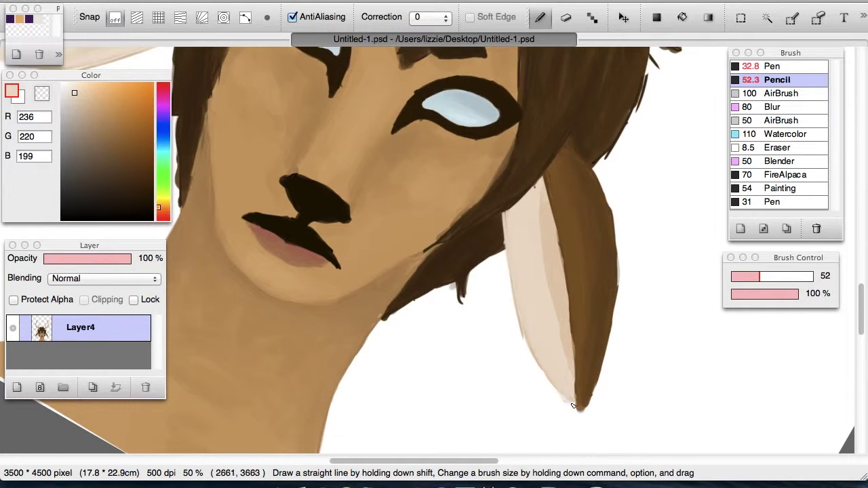
Blend and shade the right ear's pale interior with RGB 232, 213, 188 and 219, 193, 158, and restore the canvas upright
alt+click(546, 232)
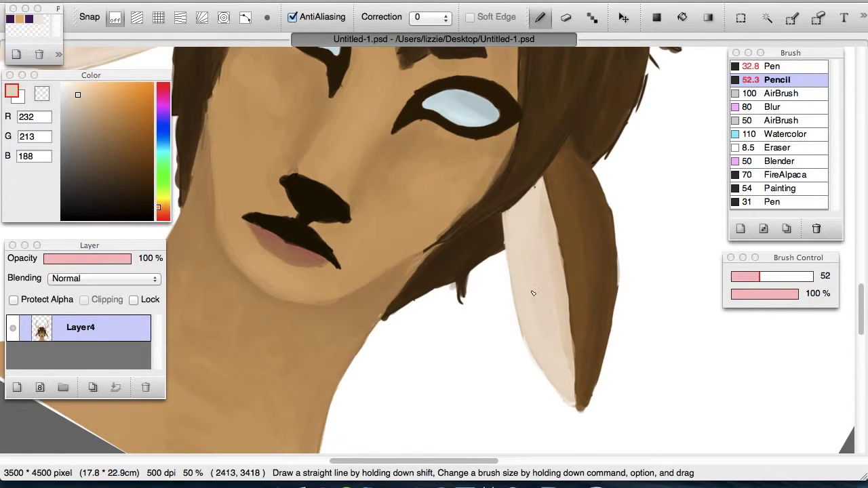
drag(536, 239, 542, 208)
click(85, 101)
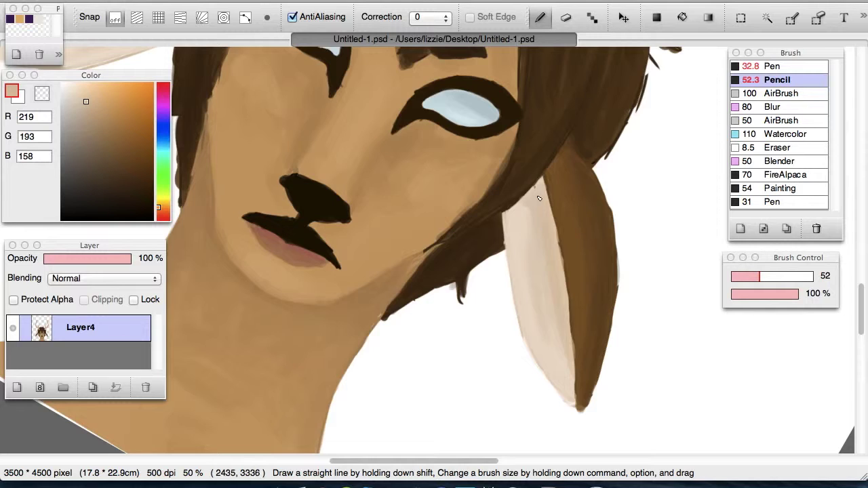
key(Up)
Erase the rough sketch lines around the right antler's short branch, fork and outer curve
key(super+minus)
key(super+minus)
key(super+minus)
drag(860, 323, 858, 299)
key(super+plus)
key(super+plus)
key(super+plus)
click(565, 23)
mouse_move(527, 198)
mouse_down()
mouse_move(545, 250)
mouse_move(543, 301)
mouse_up()
key(super+minus)
key(super+minus)
key(super+plus)
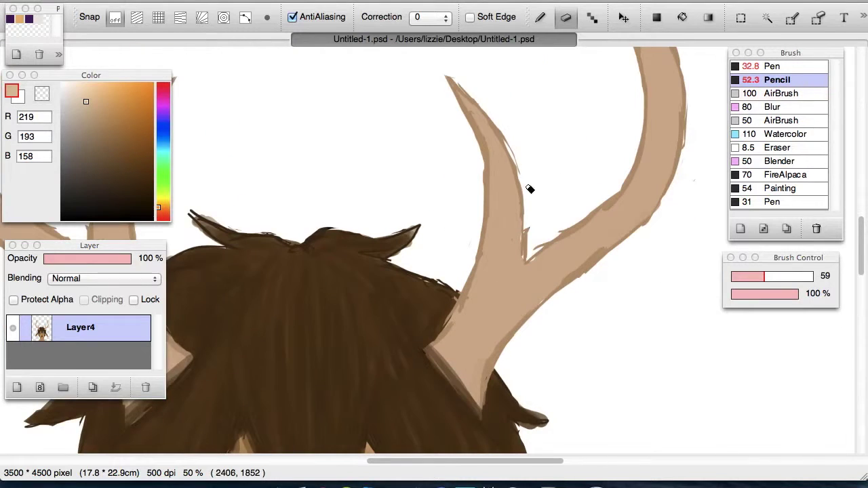
drag(685, 99, 680, 168)
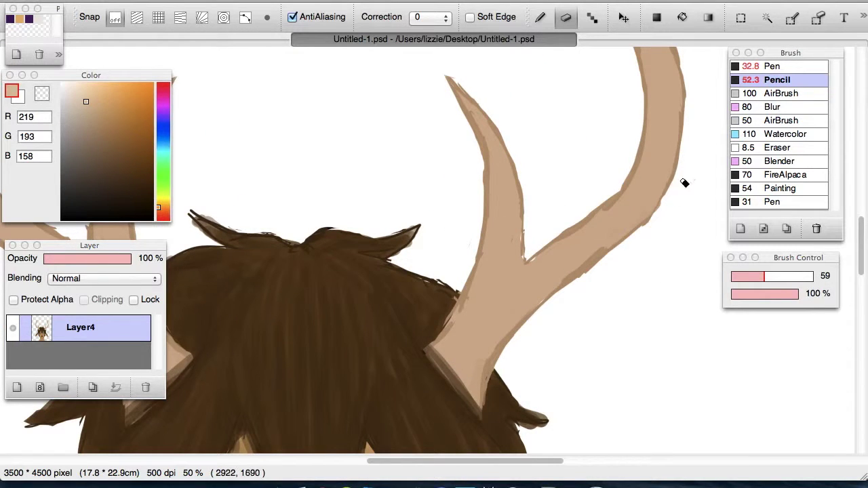
Shade the right antler's stem and short branch with tan RGB 207, 167, 123
key(i)
click(502, 310)
key(b)
drag(94, 107, 99, 109)
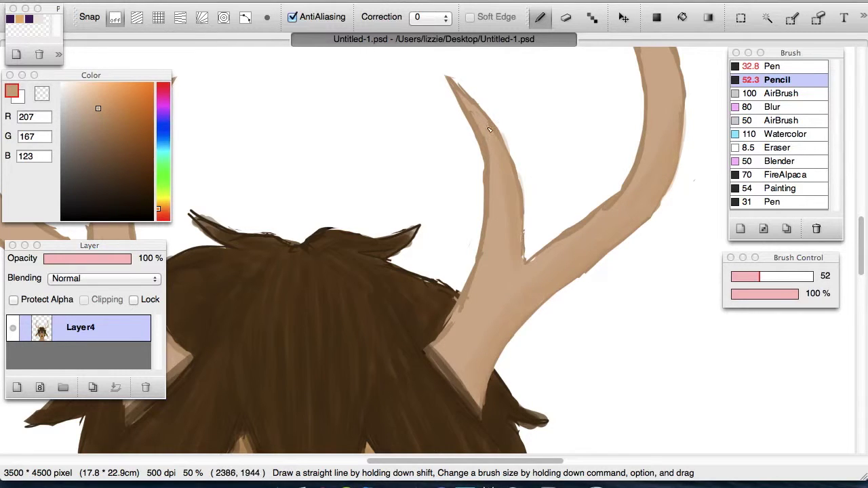
scroll(620, 309, up, 5)
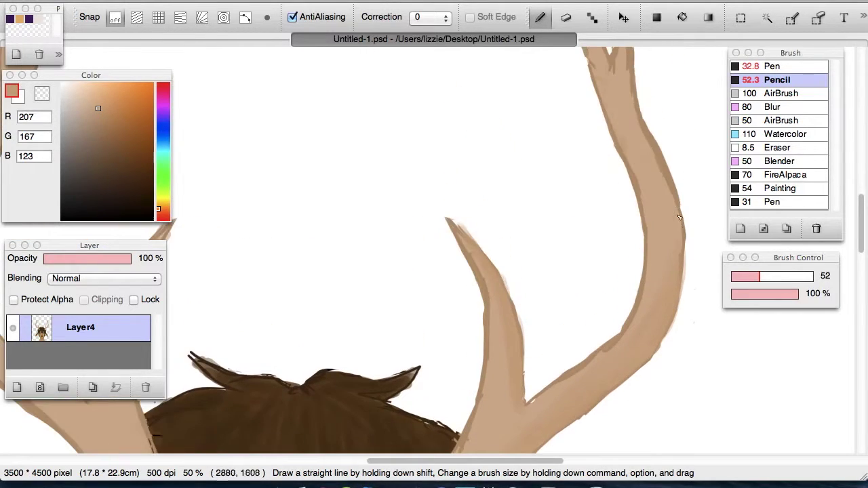
Paint the right antler's forked top with tan RGB 210, 176, 140 and erase its ragged edges into clean points
alt+click(648, 176)
scroll(700, 251, up, 5)
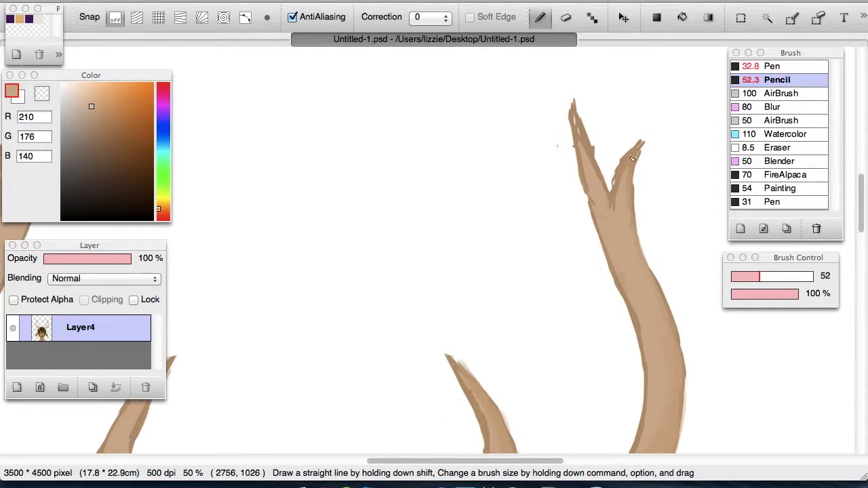
key(e)
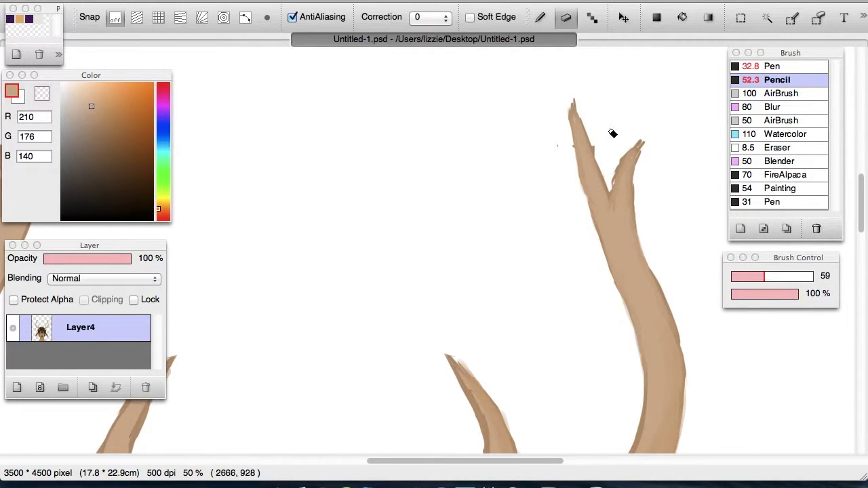
drag(640, 179, 640, 137)
drag(570, 138, 571, 73)
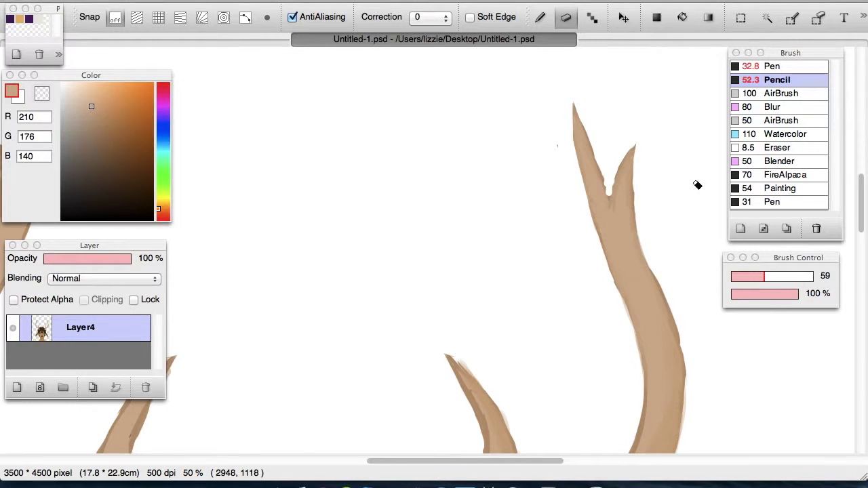
Blend the dark edge strokes on the right antler's lower curve and short branch with the same tan
key(b)
scroll(639, 199, down, 6)
drag(616, 315, 555, 348)
scroll(595, 342, down, 3)
mouse_move(453, 114)
mouse_down()
mouse_move(486, 239)
mouse_move(465, 325)
mouse_move(488, 172)
mouse_up()
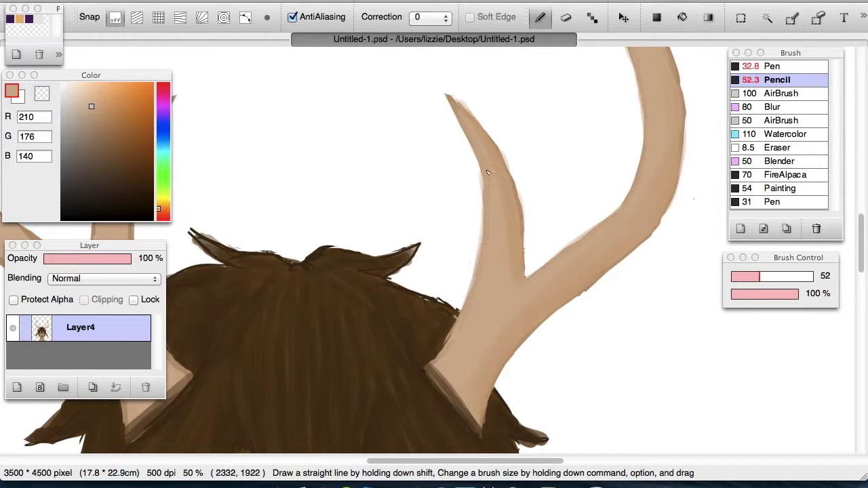
Highlight the right antler's lower curve and short branch with light tan RGB 228, 198, 165
click(85, 97)
drag(621, 213, 571, 255)
drag(458, 111, 496, 153)
drag(473, 149, 485, 215)
Highlight the right antler's upper stem and forked top with the light tan
drag(861, 261, 861, 227)
drag(595, 156, 630, 265)
drag(628, 113, 600, 137)
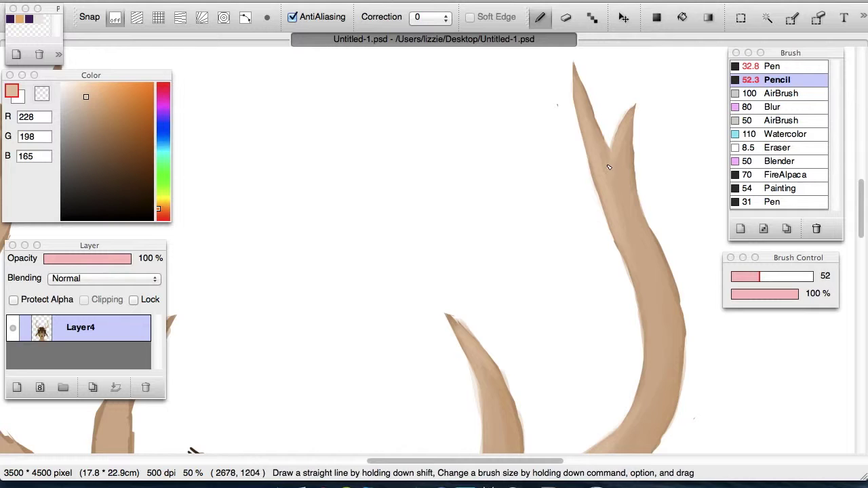
Pick tan RGB 210, 176, 140 for the left antler and erase the ragged edges of its short branch
scroll(607, 213, down, 8)
alt+click(607, 213)
drag(475, 462, 421, 461)
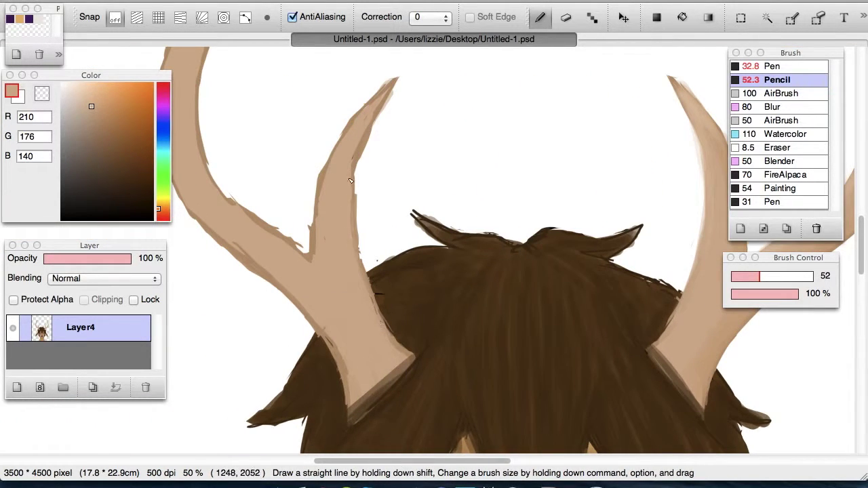
key(e)
drag(314, 182, 307, 241)
key(Right)
key(Right)
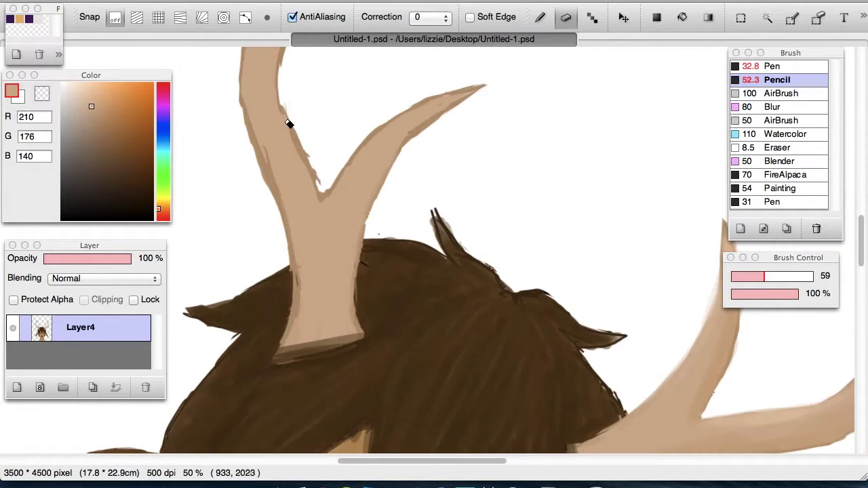
Paint over the dark edge strokes on the left antler's base, short branch and lower stem with the same tan
key(b)
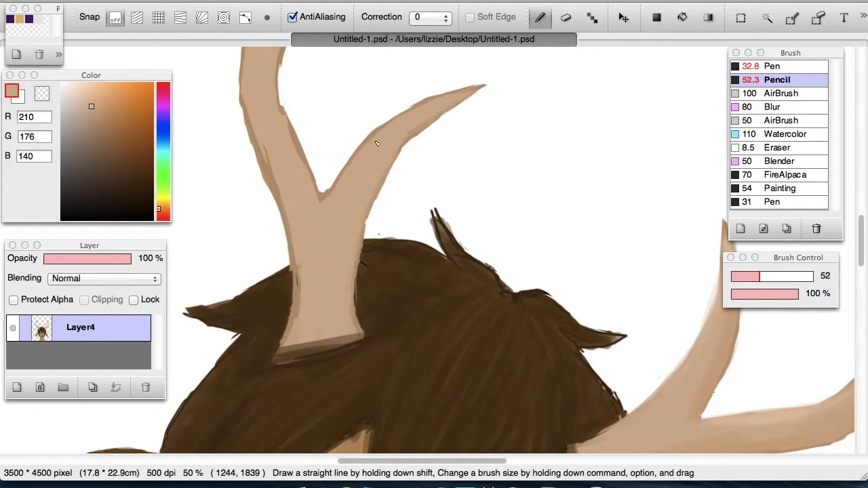
drag(374, 201, 354, 303)
drag(286, 223, 301, 302)
drag(319, 196, 281, 100)
Blend the outer edge of the left antler's long curve with the same tan
drag(862, 235, 864, 215)
key(Left)
key(Left)
drag(262, 322, 287, 370)
mouse_move(248, 221)
mouse_down()
mouse_move(273, 167)
mouse_move(282, 283)
mouse_up()
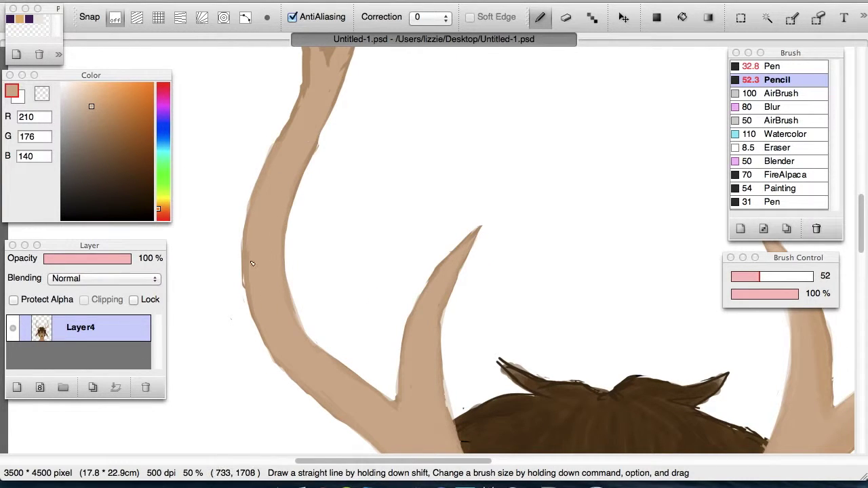
Paint the left antler's forked top with the same tan and erase its ragged outer edge
key(e)
scroll(356, 115, up, 3)
key(b)
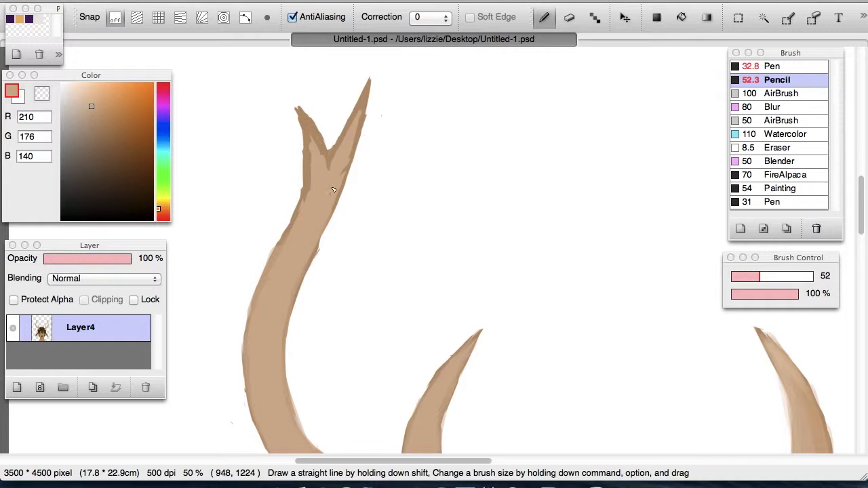
drag(304, 167, 295, 227)
drag(336, 190, 319, 242)
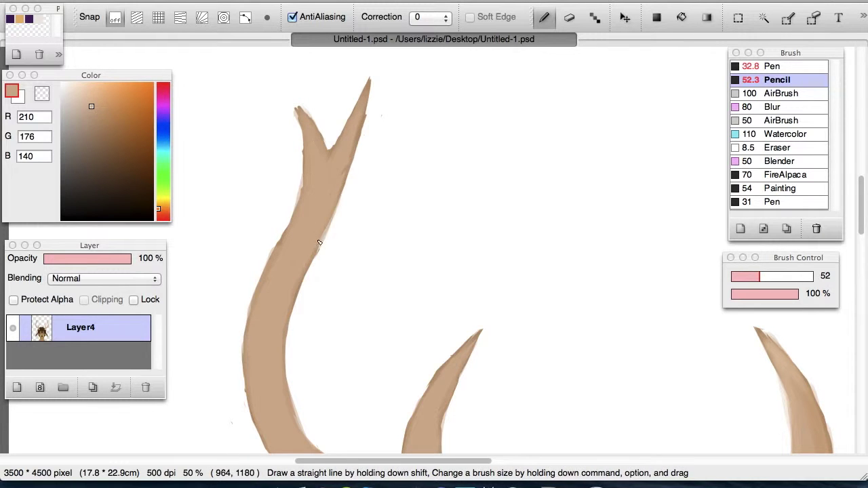
key(e)
mouse_move(294, 183)
mouse_down()
mouse_move(295, 106)
mouse_move(482, 263)
mouse_move(349, 147)
mouse_move(311, 83)
mouse_move(298, 128)
mouse_up()
Shade the short branches and lower stems of both antlers with darker tan RGB 207, 167, 123
key(super+minus)
key(super+plus)
key(super+plus)
key(super+plus)
key(b)
key(super+minus)
key(super+minus)
key(super+minus)
key(super+plus)
key(super+plus)
drag(861, 223, 862, 247)
alt+click(695, 300)
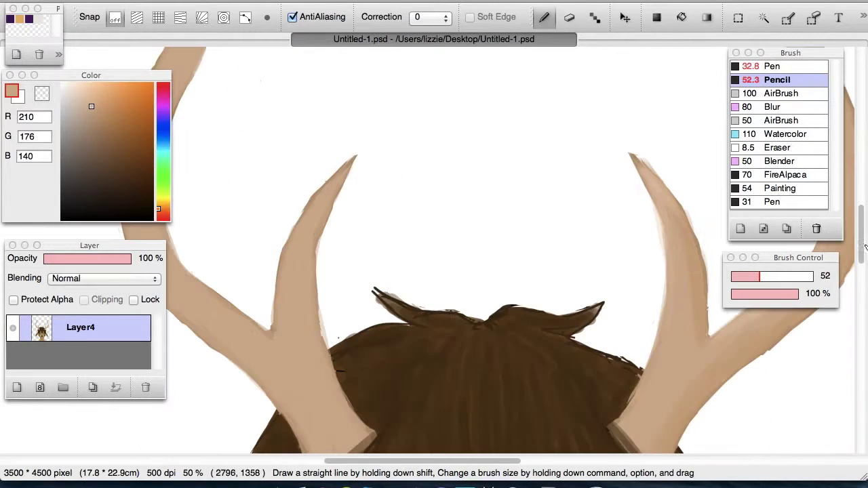
drag(616, 363, 646, 362)
drag(369, 163, 310, 320)
drag(823, 318, 836, 232)
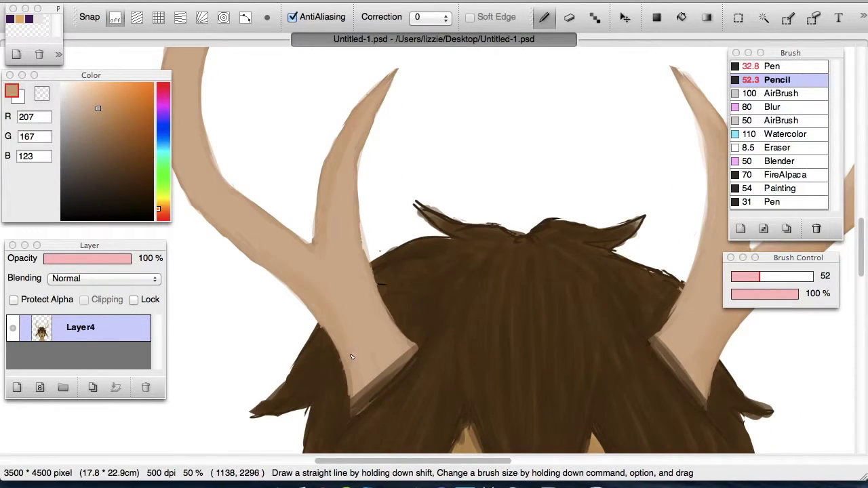
Highlight the left antler's fork, stem and short branch with light tan RGB 223, 193, 160, and pick tan RGB 210, 176, 140 for blending
key(Right)
drag(862, 239, 861, 213)
key(Left)
key(Left)
key(Right)
scroll(271, 284, up, 5)
scroll(271, 285, right, 3)
mouse_move(379, 462)
mouse_down()
mouse_move(407, 462)
mouse_move(374, 462)
mouse_up()
alt+click(616, 321)
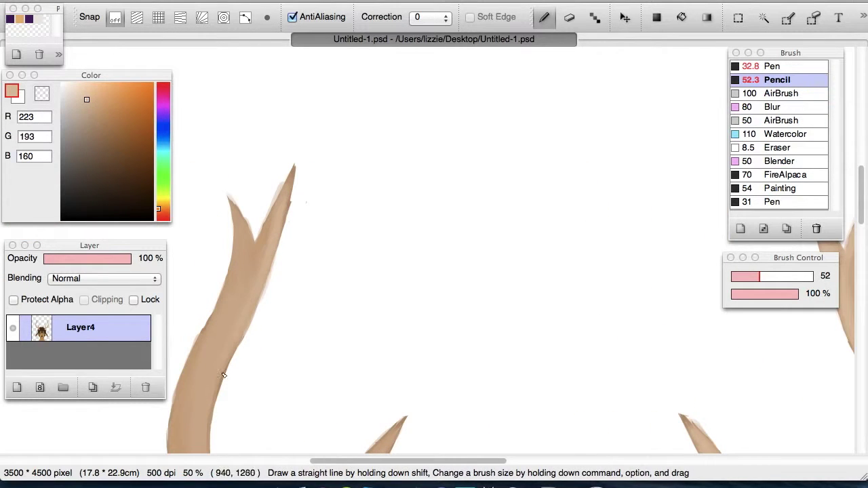
scroll(326, 366, down, 5)
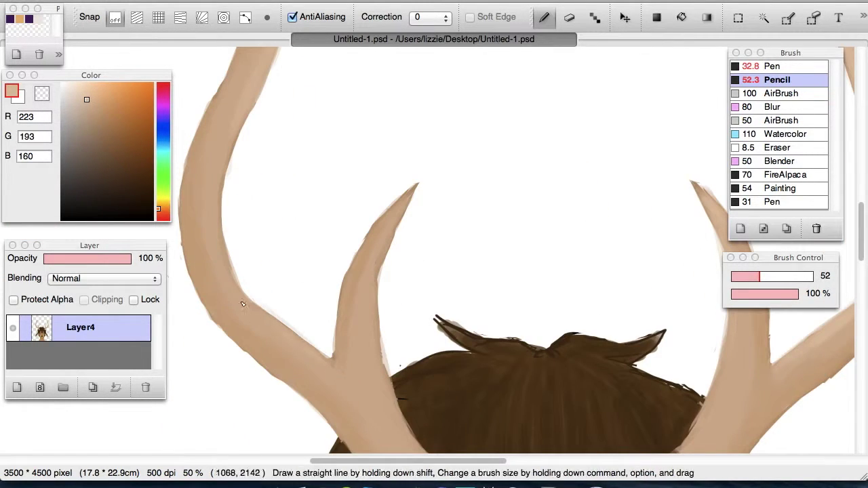
scroll(624, 265, right, 5)
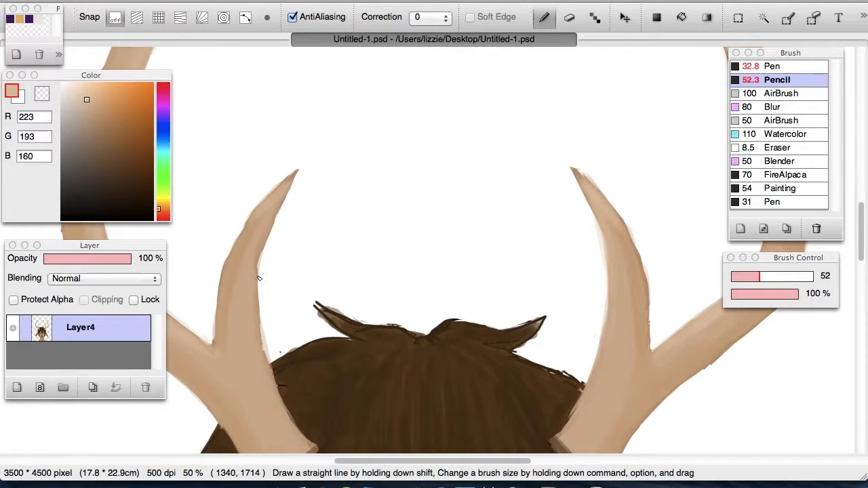
key(super+minus)
alt+click(272, 271)
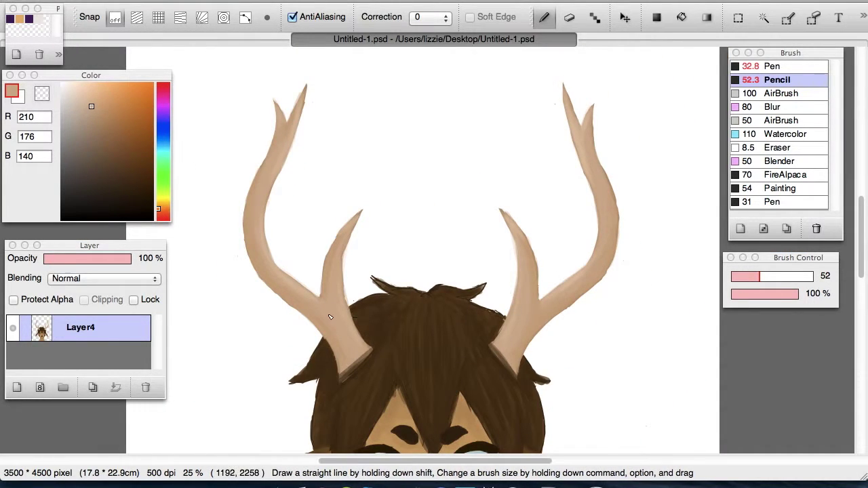
Paint white reflection highlights on both pale blue eyes with the Pen at about size 33
key(super+minus)
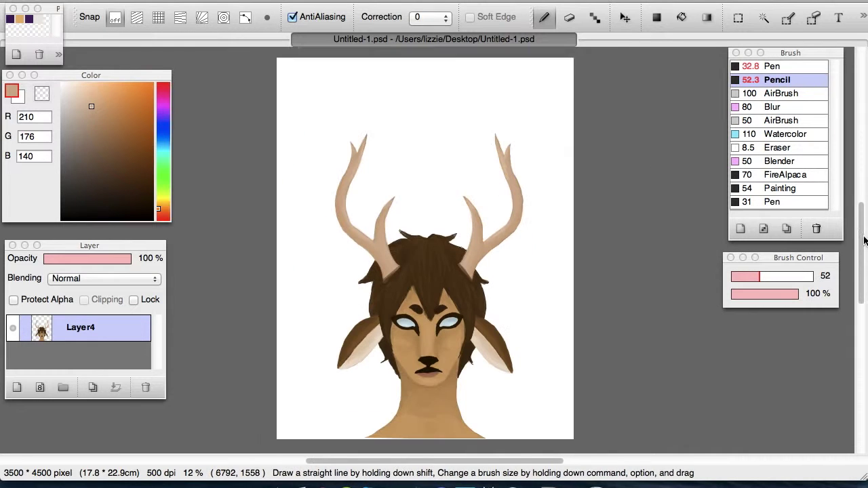
scroll(689, 246, down, 1)
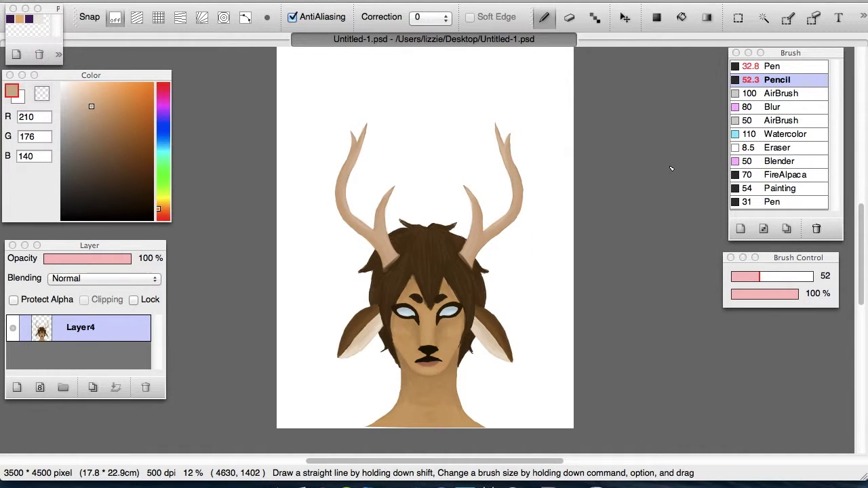
key(super+plus)
key(super+plus)
key(super+plus)
drag(862, 234, 861, 257)
key(super+plus)
key(super+plus)
key(super+plus)
click(773, 66)
click(61, 84)
click(743, 276)
key(super+z)
drag(654, 266, 638, 292)
click(750, 277)
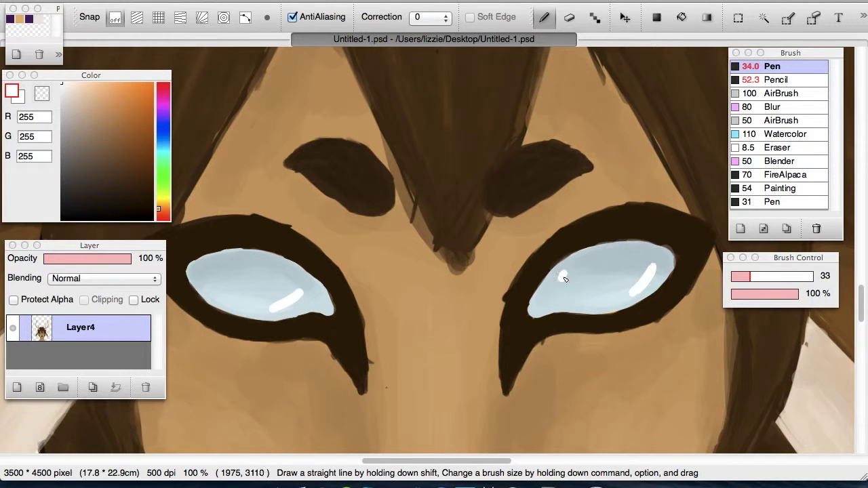
Examine the eye highlights and the balance of the face at several zoom levels and in a mirrored view
key(super+minus)
key(super+minus)
key(super+minus)
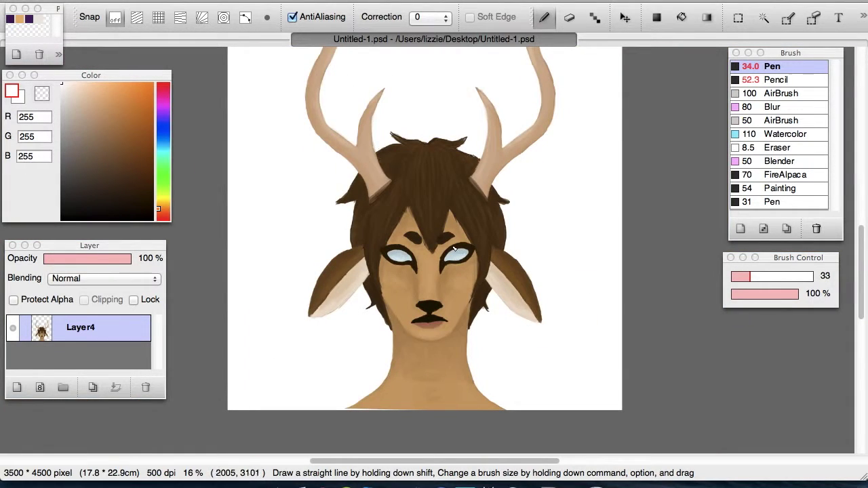
key(super+plus)
drag(750, 276, 771, 276)
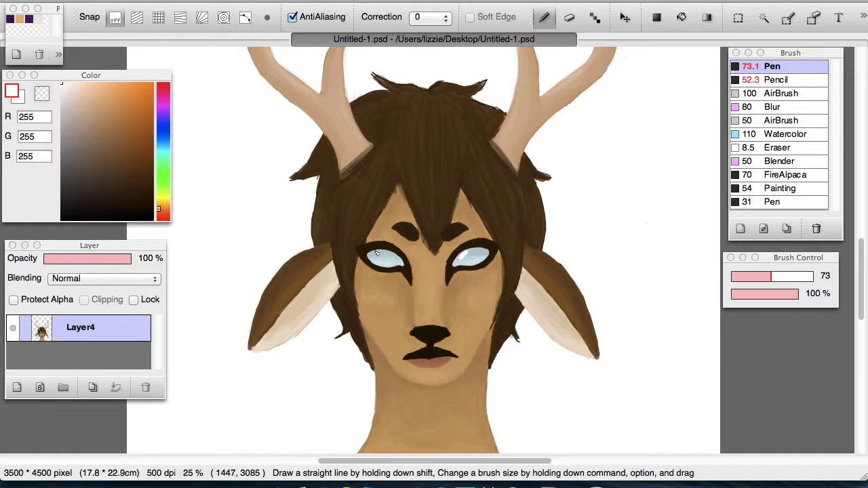
key(h)
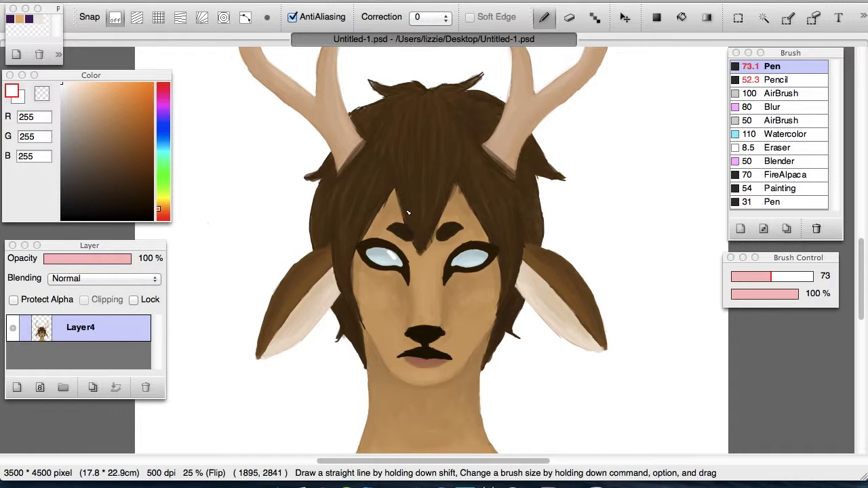
key(super+plus)
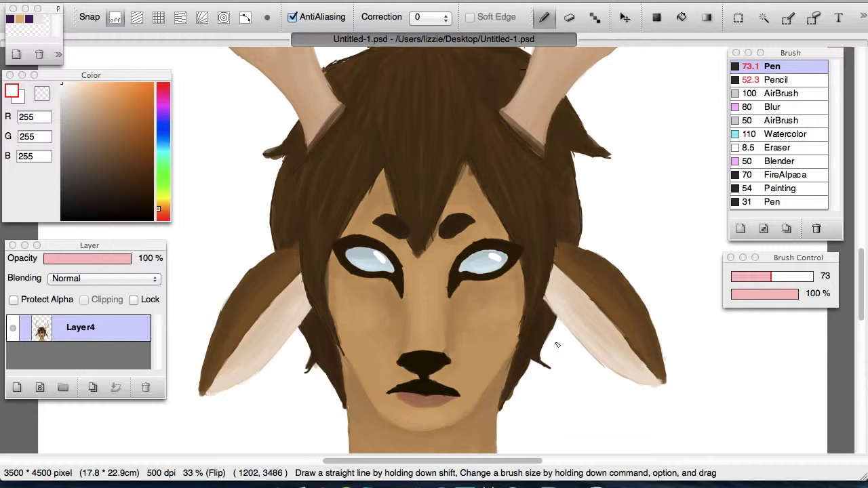
key(Down)
Draw a ring in red RGB 192, 15, 15 above the head between the antlers on a new layer, with the Pen at size 73
key(super+minus)
key(super+minus)
drag(861, 283, 862, 276)
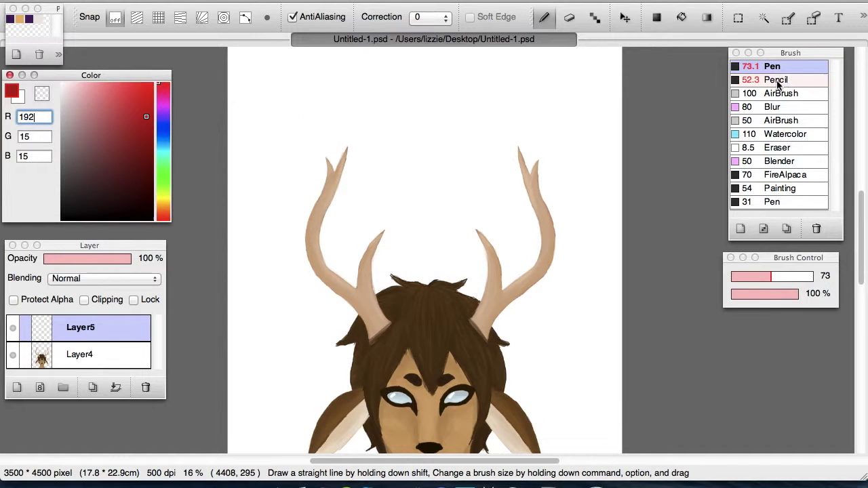
mouse_move(434, 82)
mouse_down()
mouse_move(442, 80)
mouse_move(390, 101)
mouse_up()
Even out the red ring's inner and outer edges by erasing at size 115 and repainting thin spots
click(569, 18)
drag(771, 277, 791, 277)
mouse_move(439, 93)
mouse_down()
mouse_move(447, 97)
mouse_move(397, 95)
mouse_move(400, 173)
mouse_move(457, 188)
mouse_move(383, 186)
mouse_move(468, 91)
mouse_move(374, 134)
mouse_up()
key(b)
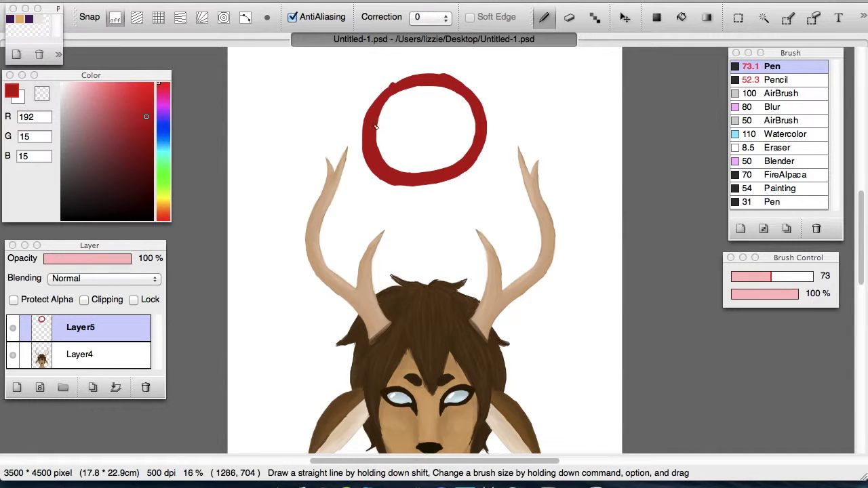
key(e)
drag(391, 190, 361, 140)
key(b)
mouse_move(384, 173)
mouse_down()
mouse_move(365, 147)
mouse_move(366, 124)
mouse_up()
Select the red ring, enlarge it with a transform and centre it between the antlers
key(m)
mouse_move(331, 61)
mouse_down()
mouse_move(360, 60)
mouse_move(558, 238)
mouse_up()
click(203, 2)
click(251, 110)
drag(329, 223, 308, 240)
drag(422, 109, 436, 114)
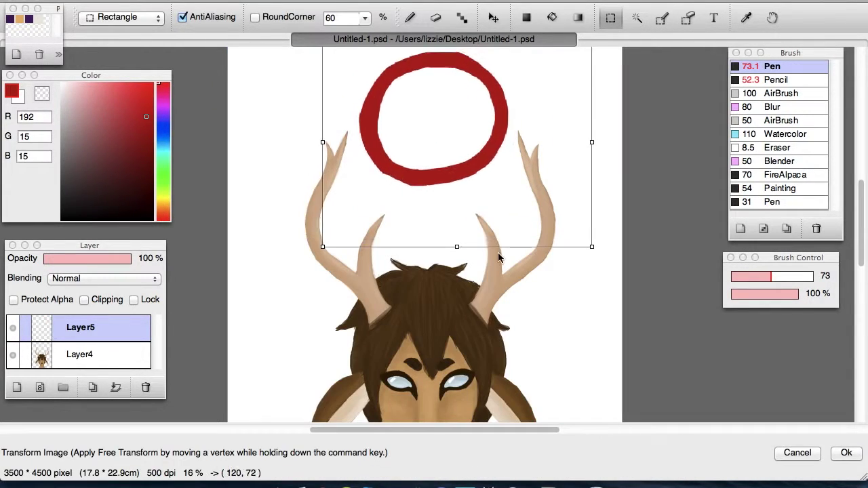
click(847, 453)
key(super+d)
Erase along the ring's inner and outer edges all the way around to make it thinner and rounder
key(e)
mouse_move(384, 139)
mouse_down()
mouse_move(389, 116)
mouse_move(481, 178)
mouse_move(389, 177)
mouse_move(428, 88)
mouse_up()
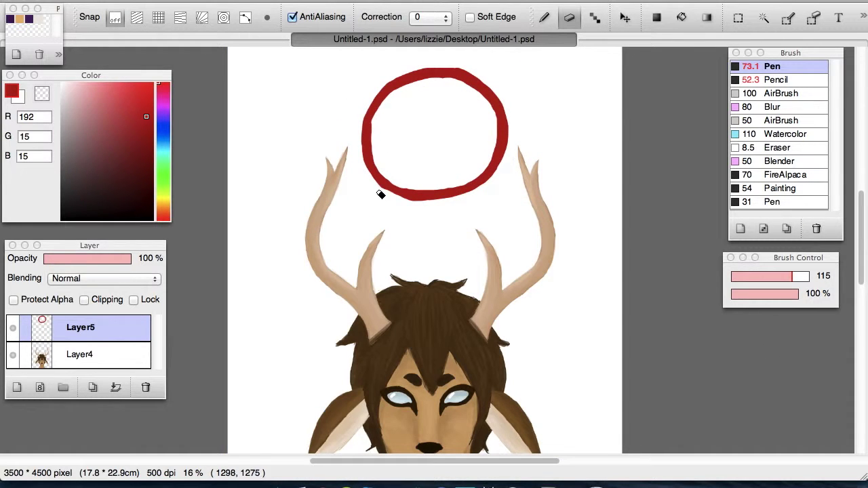
key(Right)
key(Right)
drag(458, 193, 500, 259)
key(Left)
key(Left)
key(Left)
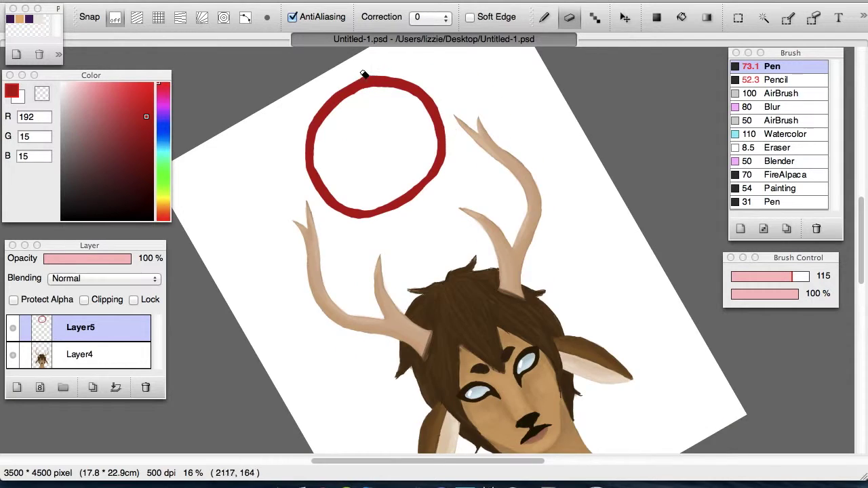
key(Left)
key(Left)
drag(266, 185, 245, 260)
key(Right)
key(Right)
key(Right)
Set the Pen to size 125 and draw the first straight lines of a five-pointed star inside the ring
key(b)
drag(432, 77, 412, 141)
key(super+z)
click(797, 277)
mouse_move(395, 188)
mouse_down()
mouse_move(440, 78)
mouse_move(475, 187)
mouse_up()
key(Right)
key(Right)
mouse_move(508, 254)
mouse_down()
mouse_move(512, 135)
mouse_move(588, 237)
mouse_up()
key(Left)
key(Right)
key(Left)
key(Left)
key(Left)
key(Right)
key(super+z)
Add more straight lines across the ring to build up the five-pointed star
click(496, 123)
key(Right)
key(Right)
key(Right)
drag(558, 197, 556, 319)
key(Left)
key(Left)
key(Left)
key(Left)
key(Left)
Redraw the star's diagonal between its lower-left and right points to complete the pentagram
mouse_move(352, 126)
mouse_down()
mouse_move(365, 249)
mouse_move(349, 202)
mouse_up()
key(super+z)
key(super+z)
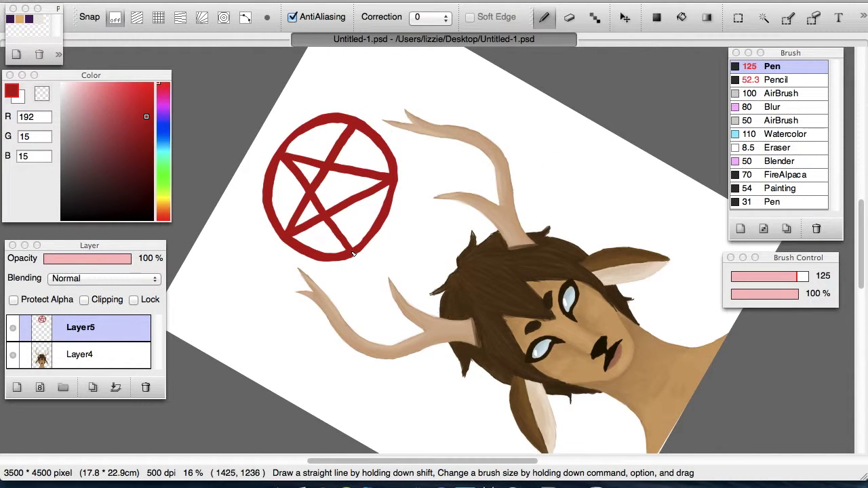
drag(353, 254, 353, 133)
key(Right)
key(Right)
Select the whole pentagram with a rectangle and rotate it slightly with a transform to centre its top point
click(625, 17)
click(328, 18)
drag(321, 60, 544, 258)
click(205, 0)
click(236, 111)
drag(434, 228, 435, 260)
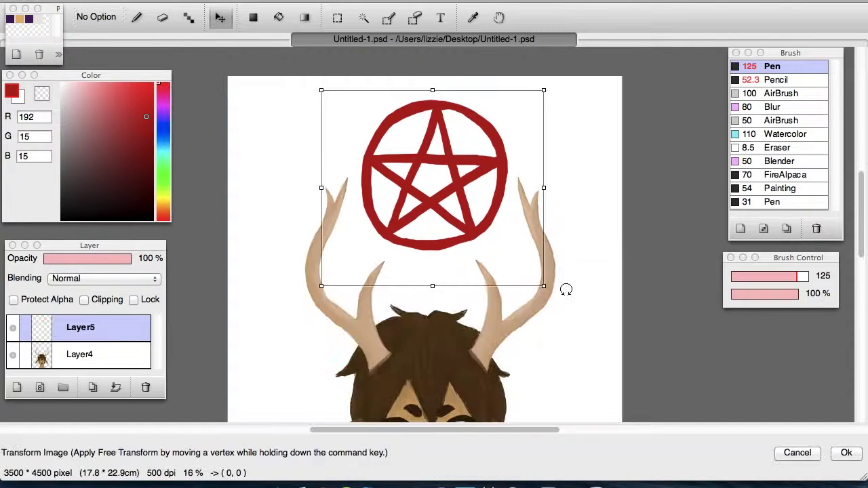
drag(566, 289, 533, 296)
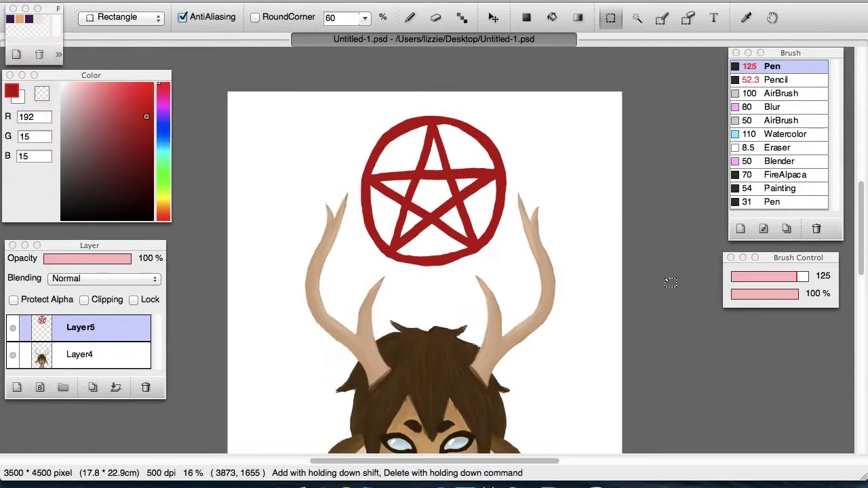
Erase the uneven outer edge of the pentagram's ring
drag(665, 277, 464, 48)
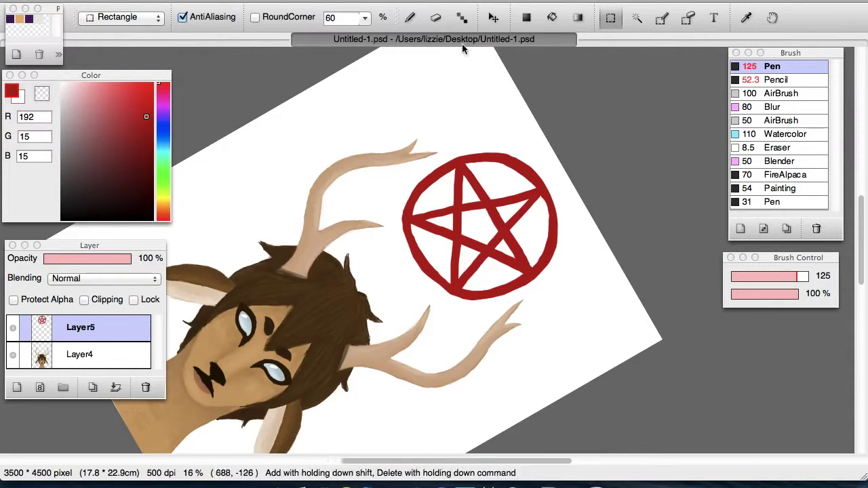
click(435, 18)
drag(413, 255, 429, 288)
key(Right)
key(Right)
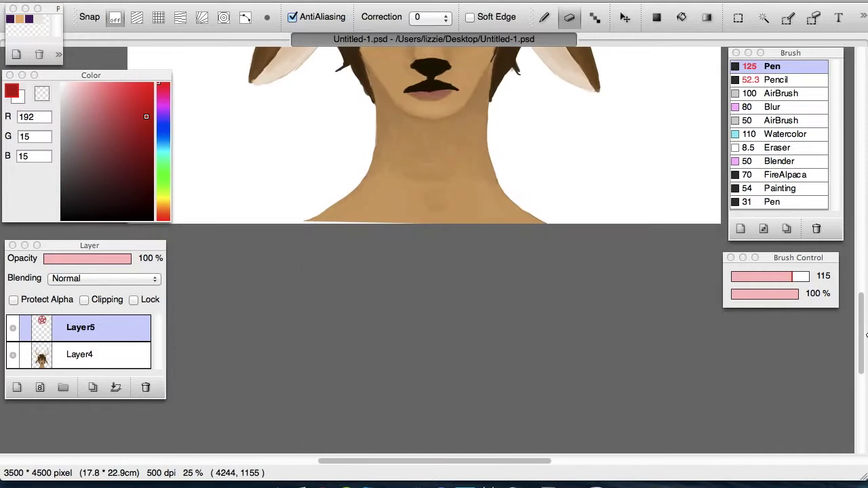
Paint over the white gap along the neck's lower edge with the 125 Pen in the neck's tan (206, 161, 98)
key(b)
key(Left)
key(Left)
scroll(334, 217, up, 1)
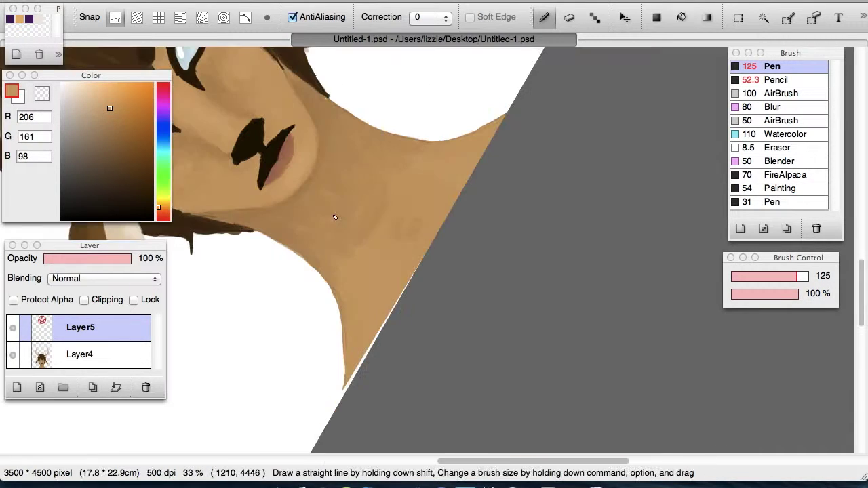
drag(361, 364, 383, 304)
Start saving the image as a new file, choosing the PNG format and the Desktop as its location
key(super+minus)
key(super+minus)
key(super+minus)
key(Right)
key(Right)
drag(859, 270, 858, 229)
click(106, 1)
click(131, 78)
click(390, 181)
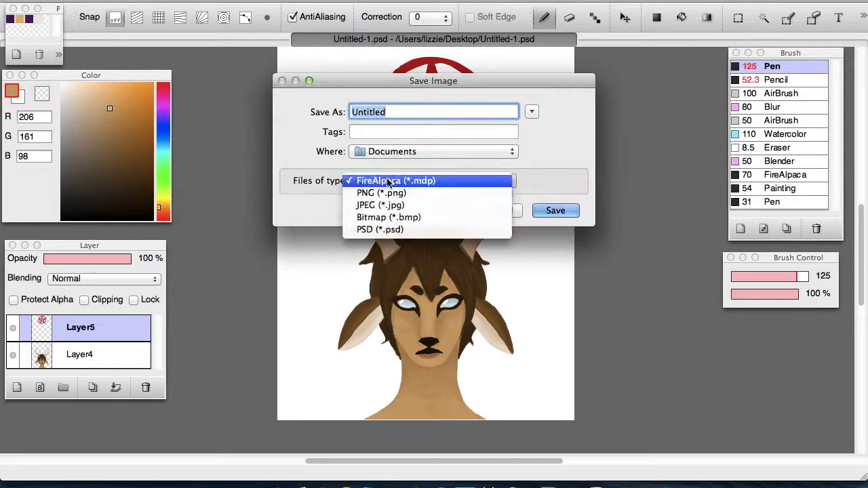
click(384, 194)
click(398, 153)
click(395, 208)
Name the file satandeer and save it
click(412, 113)
key(BackSpace)
key(BackSpace)
key(BackSpace)
key(BackSpace)
key(BackSpace)
key(BackSpace)
key(BackSpace)
key(BackSpace)
text(deer)
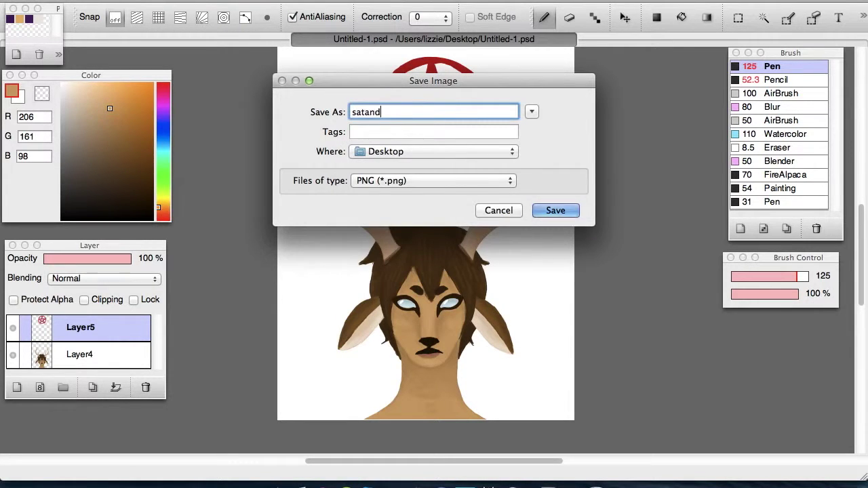
key(Return)
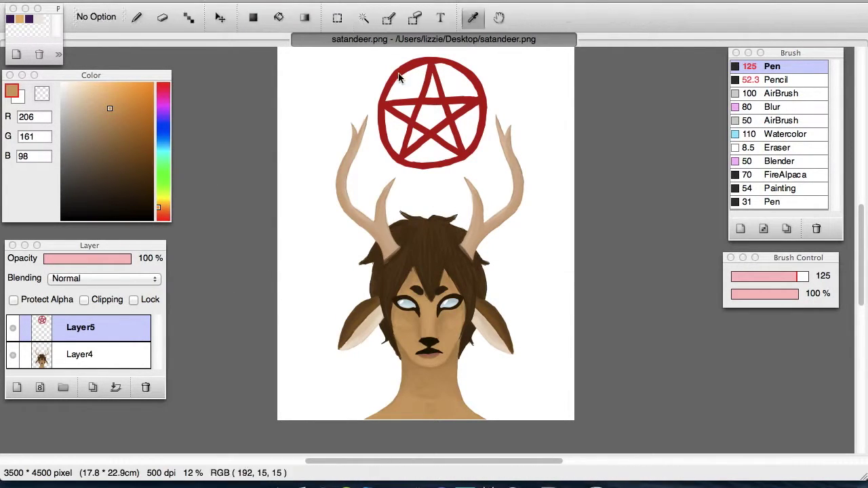
Paint blood-like drips of varying lengths below the pentagram's ring with a Pen of about 75 in its red (192, 15, 15)
alt+click(398, 74)
key(super+plus)
drag(780, 281, 773, 279)
mouse_move(358, 175)
mouse_down()
mouse_move(364, 202)
mouse_move(400, 233)
mouse_up()
drag(403, 202, 429, 246)
mouse_move(450, 190)
mouse_down()
mouse_move(481, 185)
mouse_move(435, 217)
mouse_move(424, 238)
mouse_up()
drag(508, 171, 516, 177)
key(super+minus)
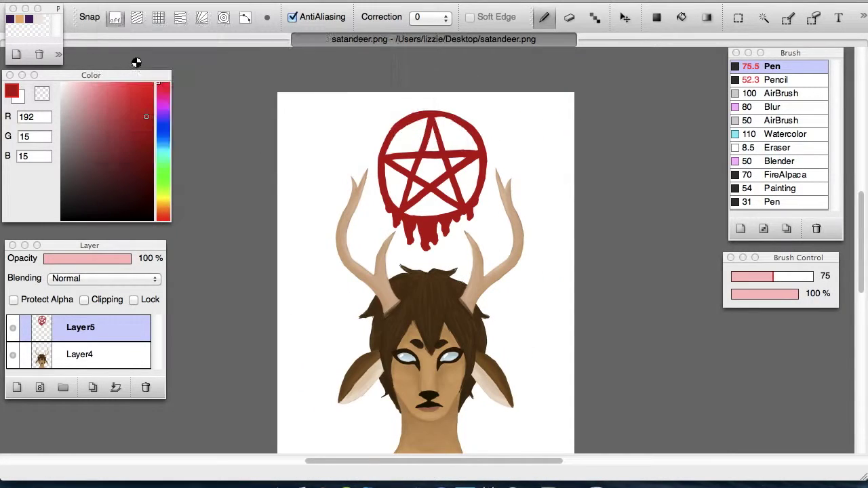